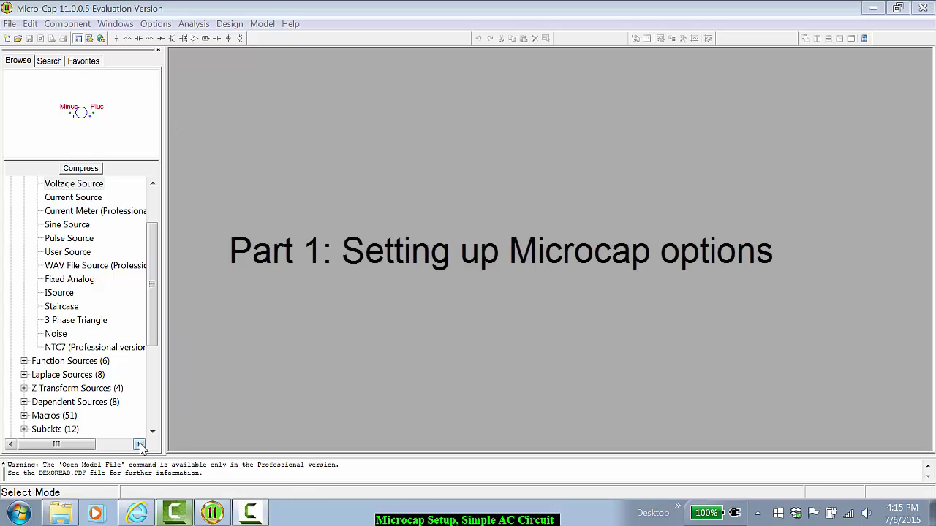
# Set the File Dialog Initial Path to 'Use Last Path' in File > Paths.
pyautogui.click(10, 24)
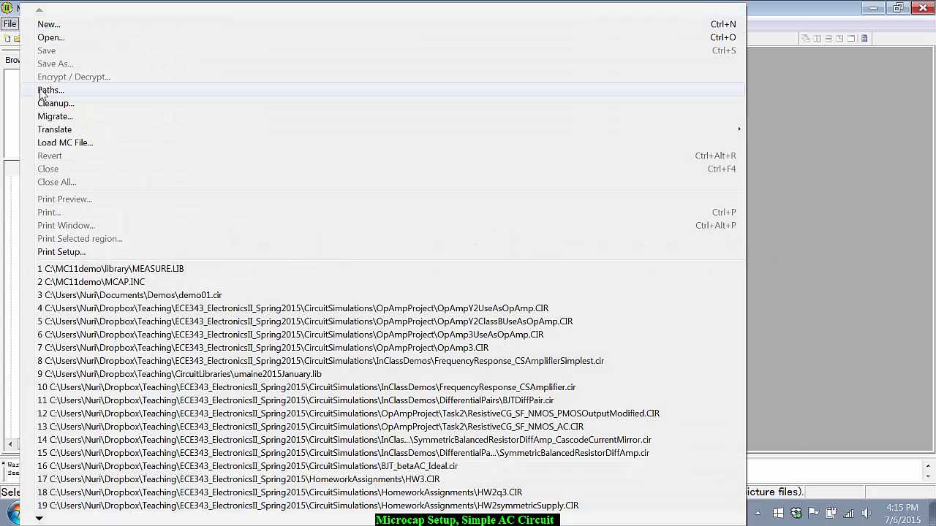
pyautogui.click(45, 91)
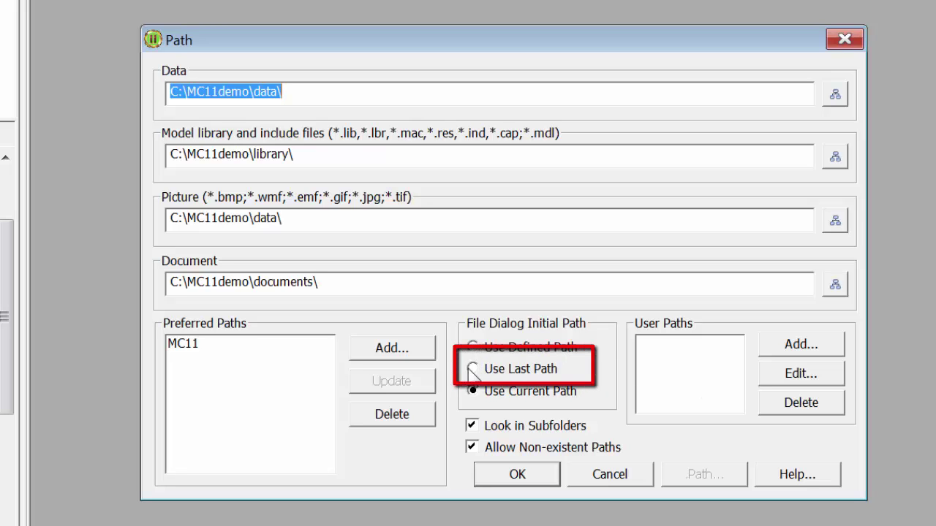
pyautogui.click(473, 370)
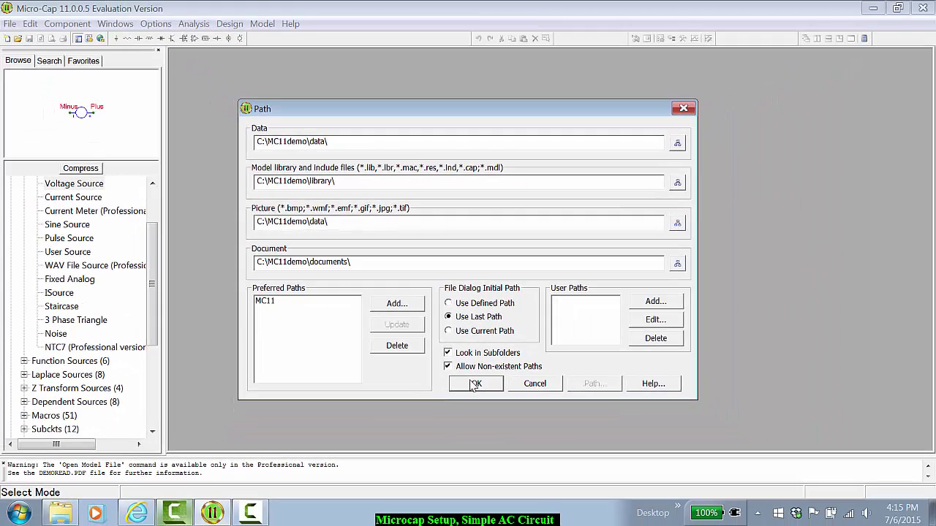
pyautogui.click(517, 474)
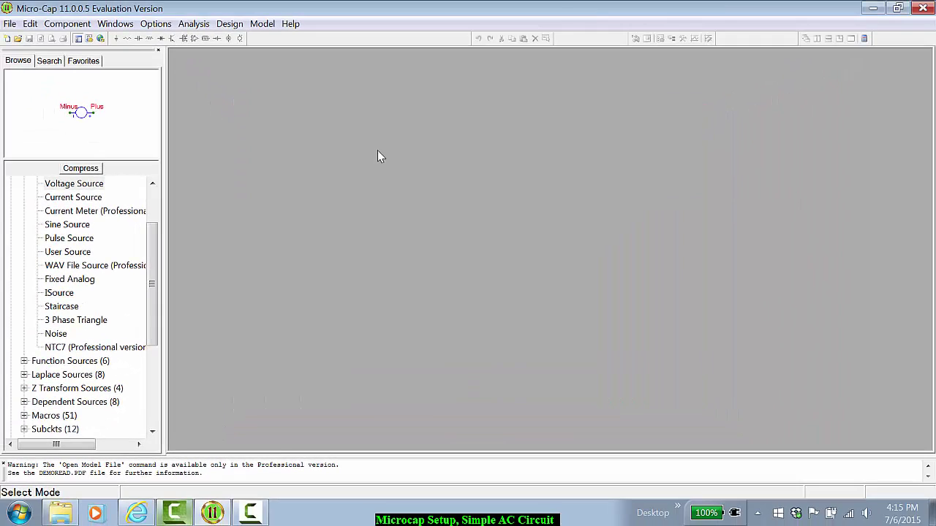
# Turn off Dynamic Auto Run on the Analysis page of Preferences and apply it.
pyautogui.click(154, 25)
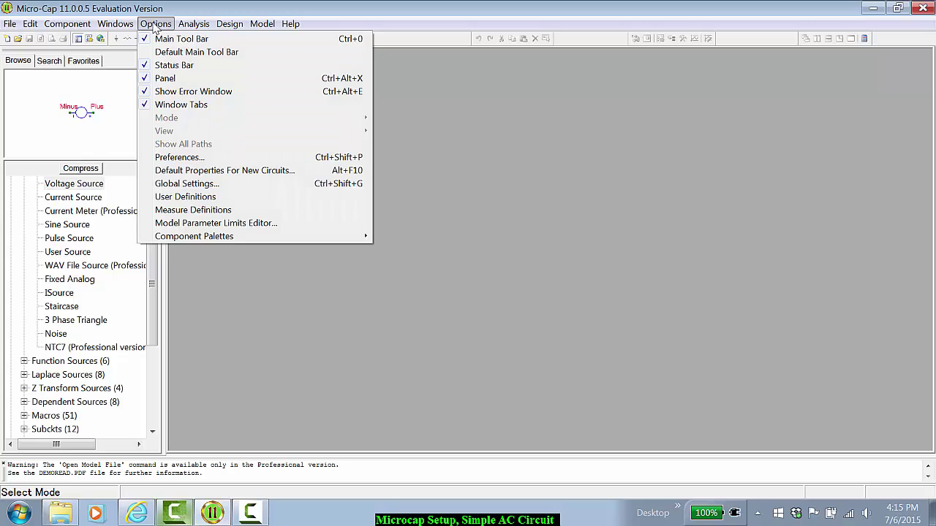
pyautogui.click(167, 159)
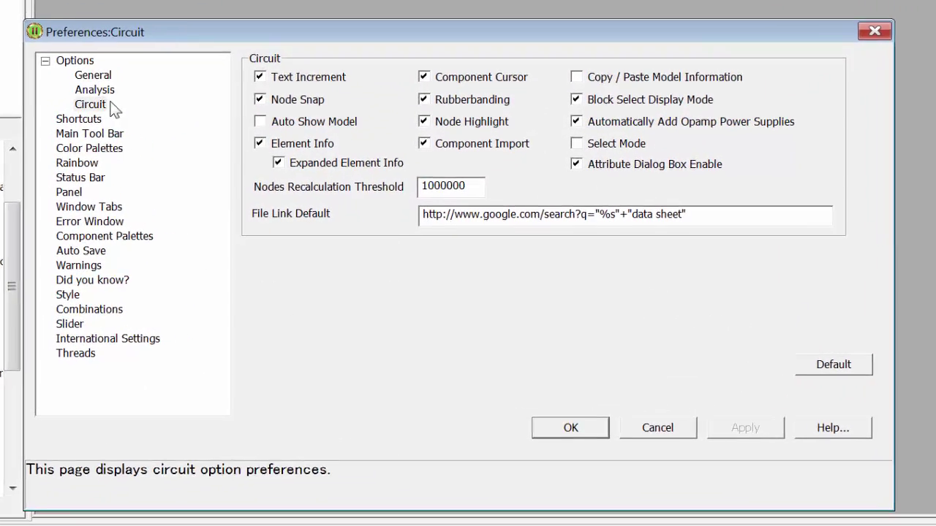
pyautogui.click(94, 76)
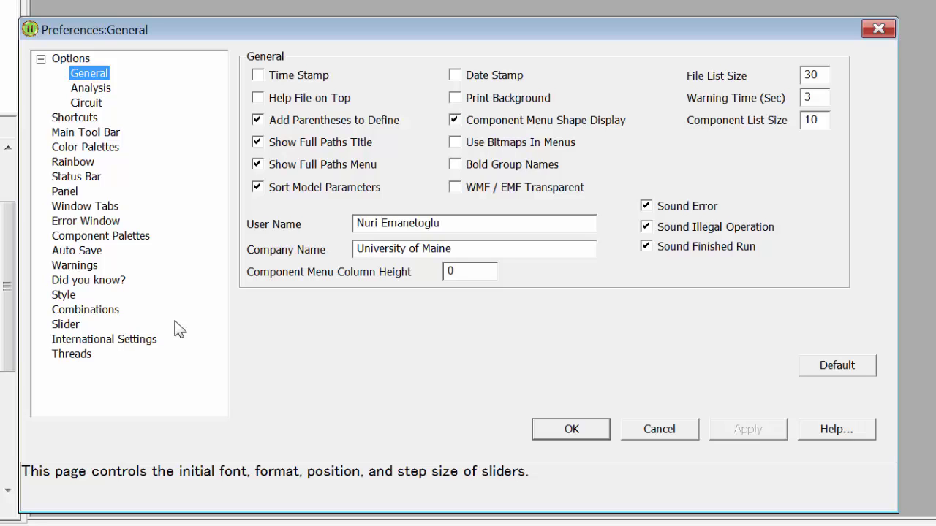
pyautogui.click(109, 87)
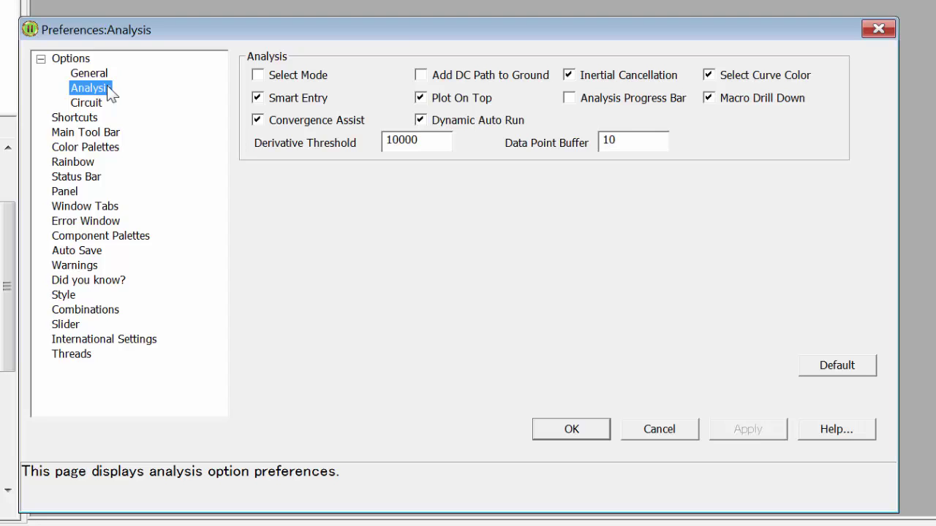
pyautogui.click(421, 121)
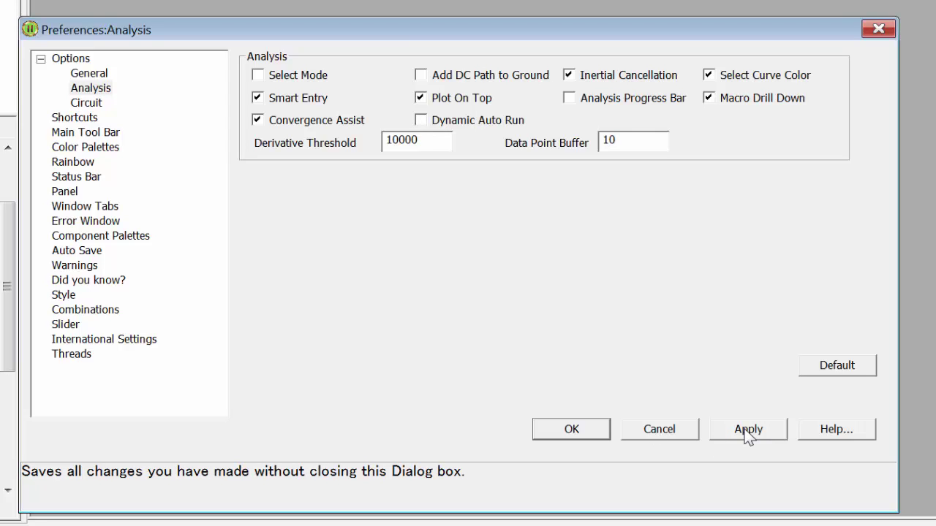
pyautogui.click(747, 431)
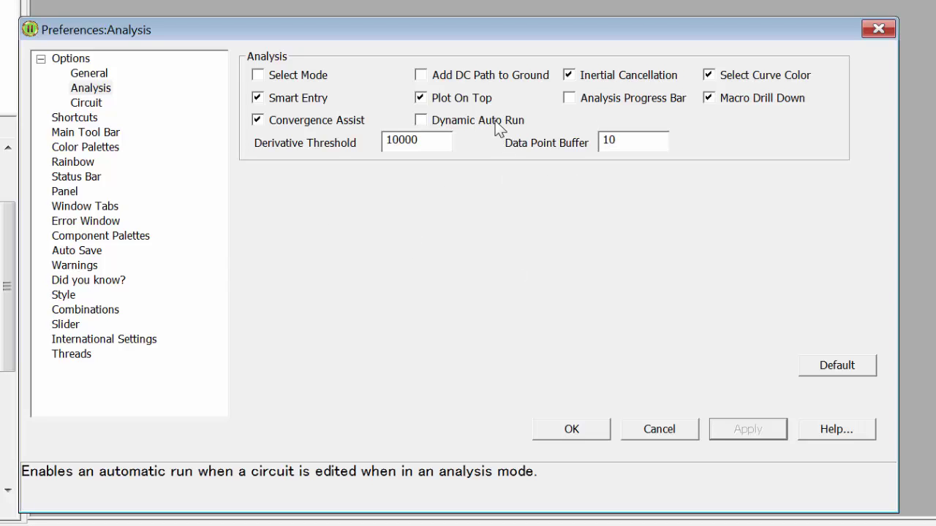
# Enable 'Auto Save Circuits Before Running Analysis' under Auto Save and close Preferences.
pyautogui.click(88, 102)
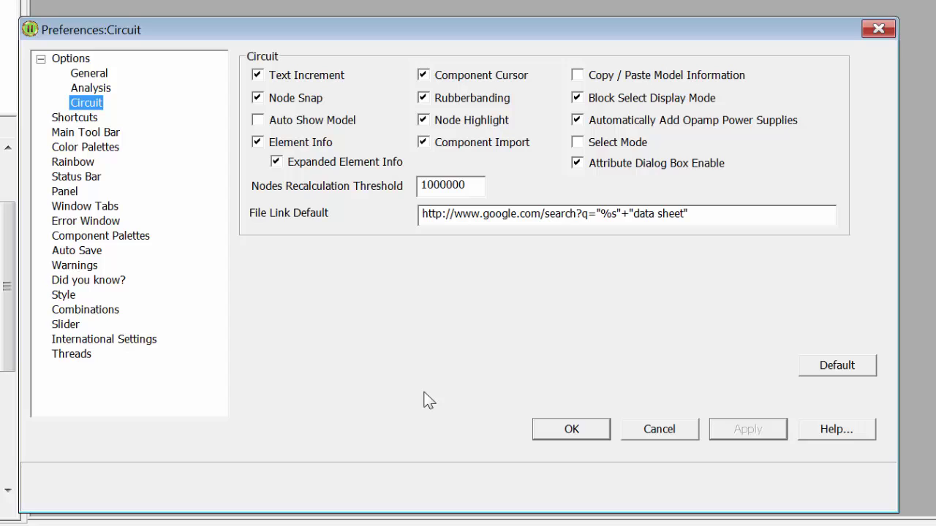
pyautogui.click(84, 251)
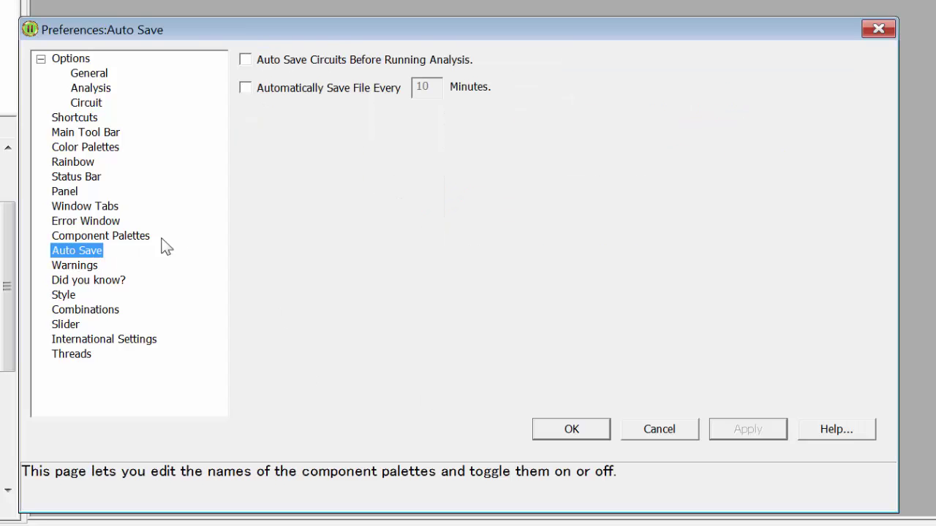
pyautogui.click(245, 60)
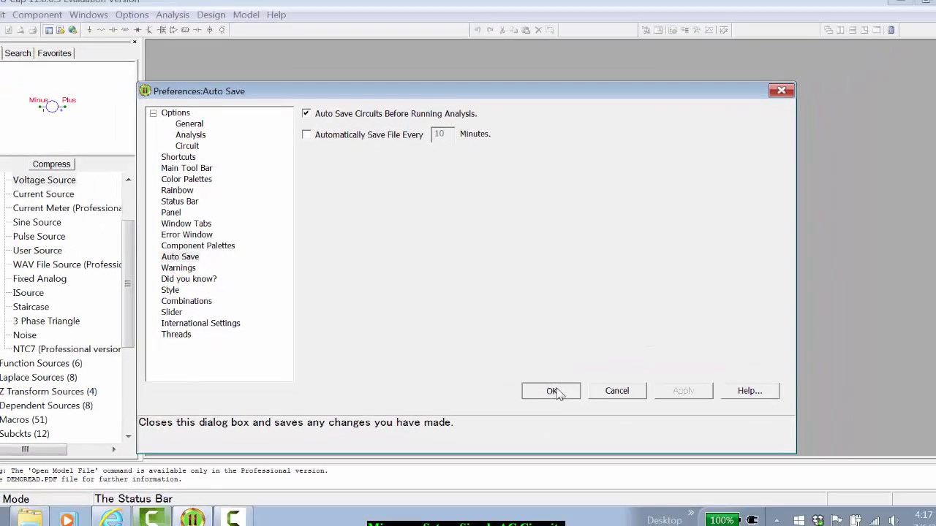
pyautogui.click(563, 414)
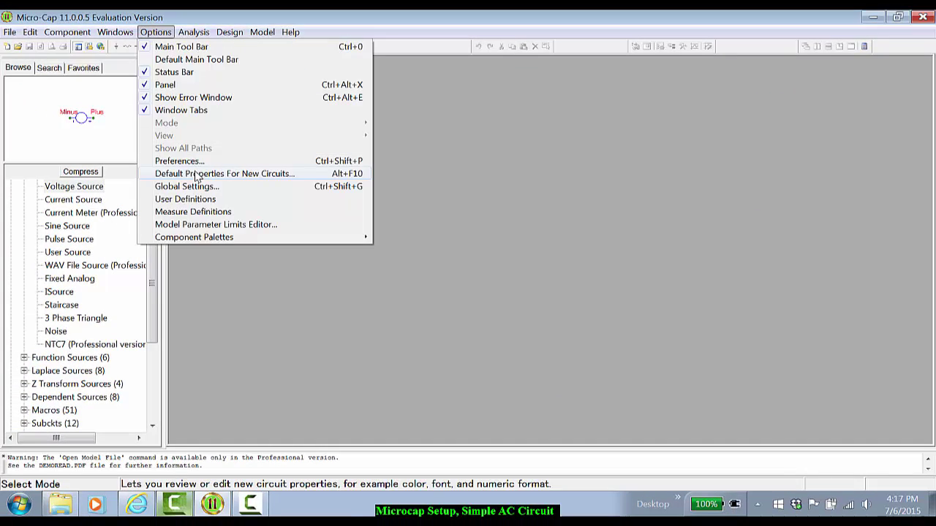
pyautogui.click(196, 175)
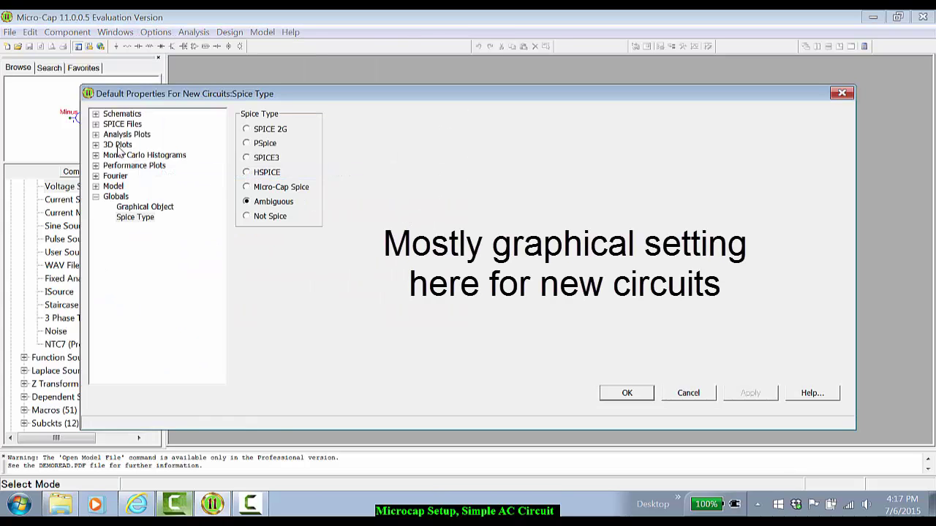
pyautogui.click(95, 114)
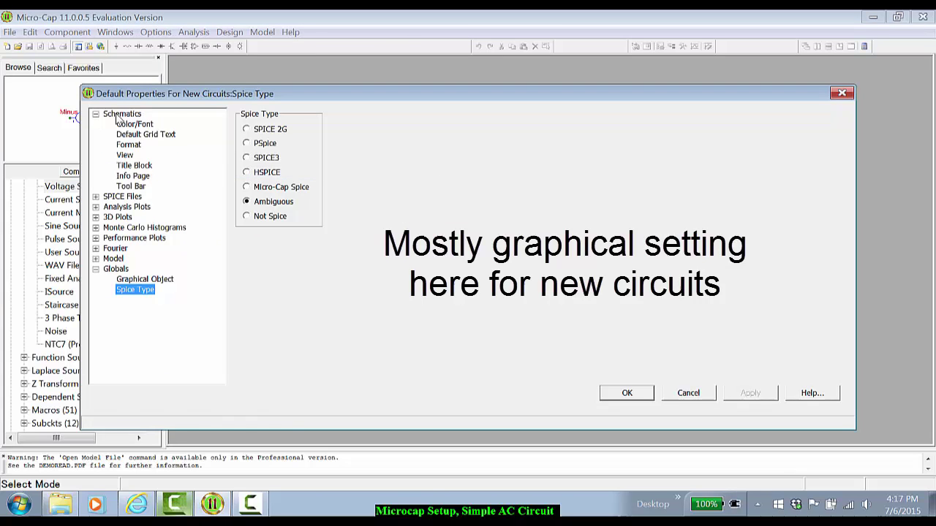
pyautogui.click(129, 115)
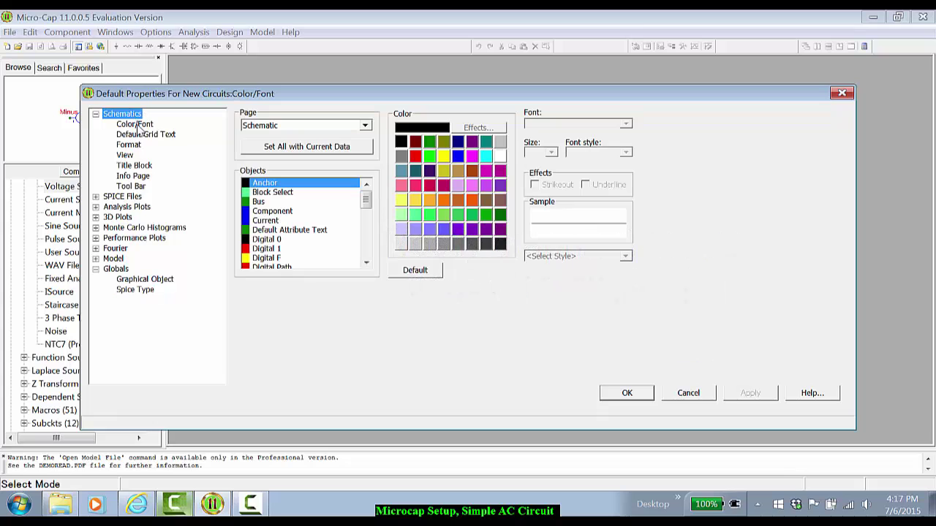
pyautogui.click(136, 125)
pyautogui.click(142, 136)
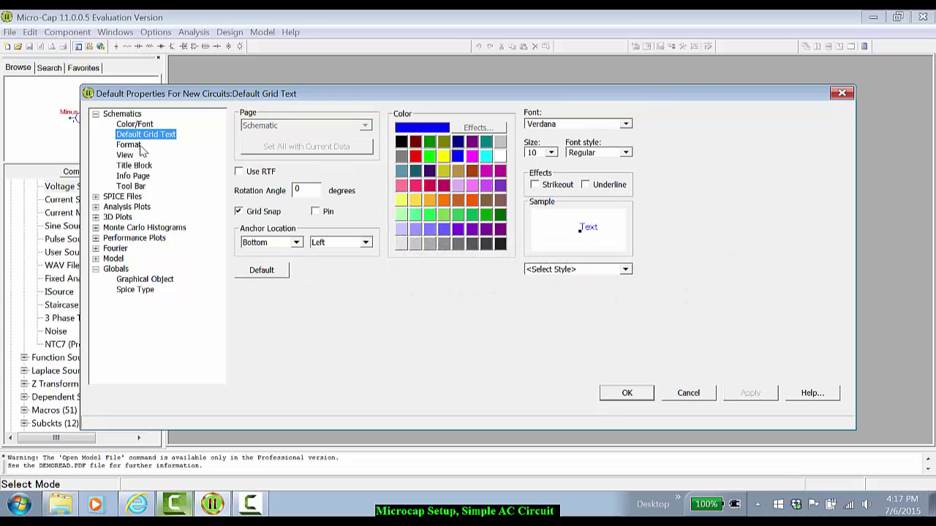
pyautogui.click(140, 147)
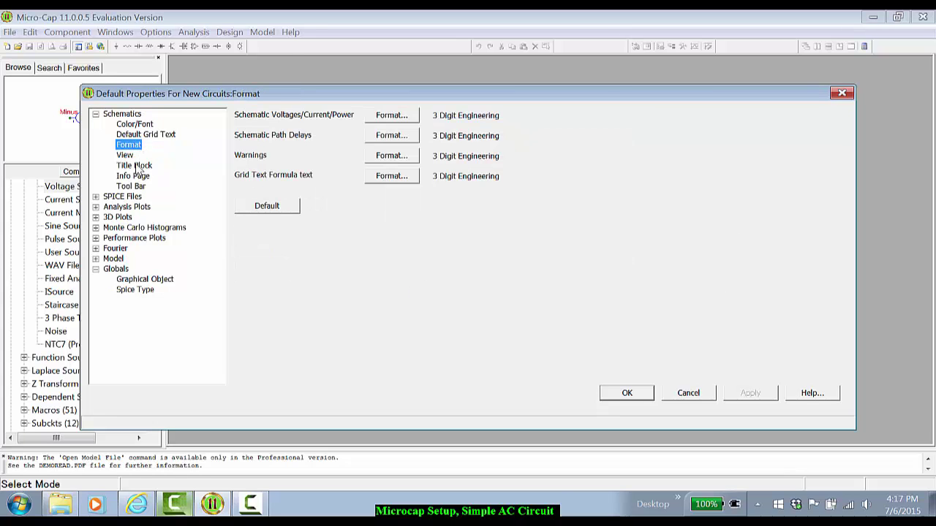
pyautogui.click(127, 156)
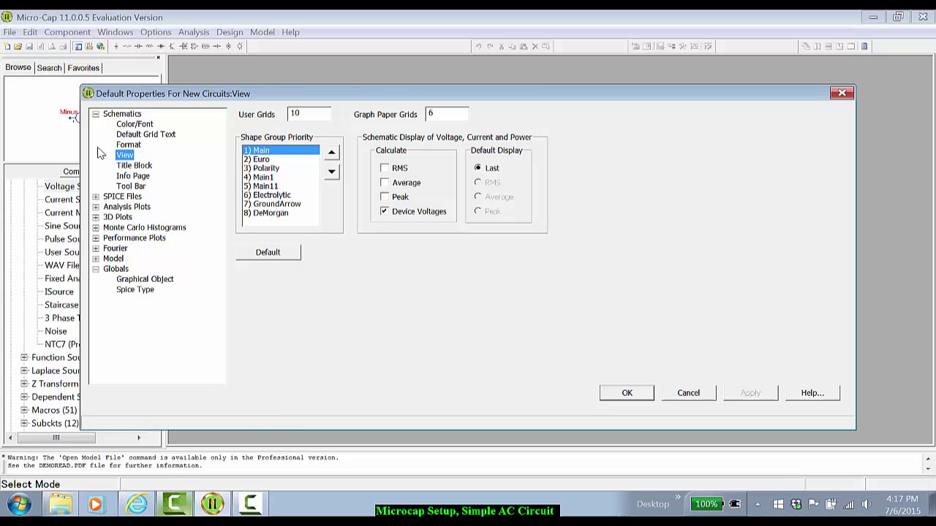
pyautogui.click(126, 293)
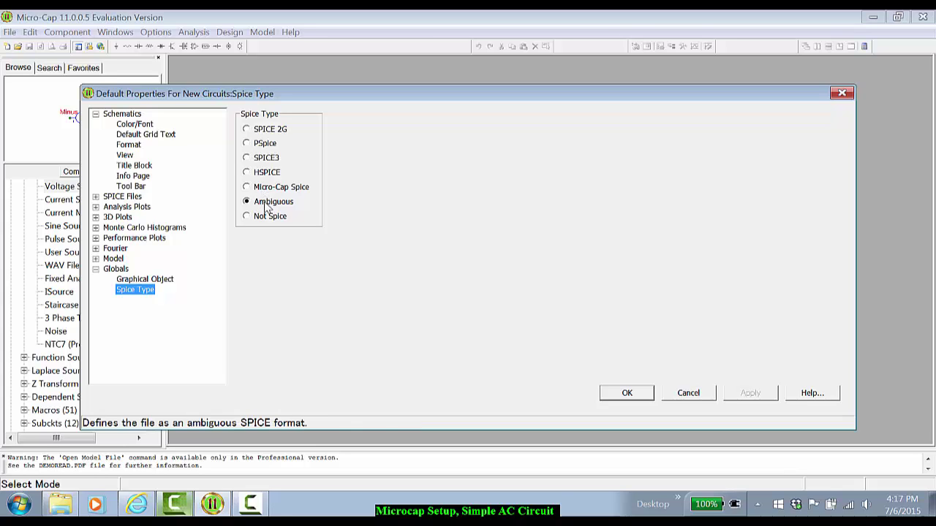
pyautogui.click(95, 249)
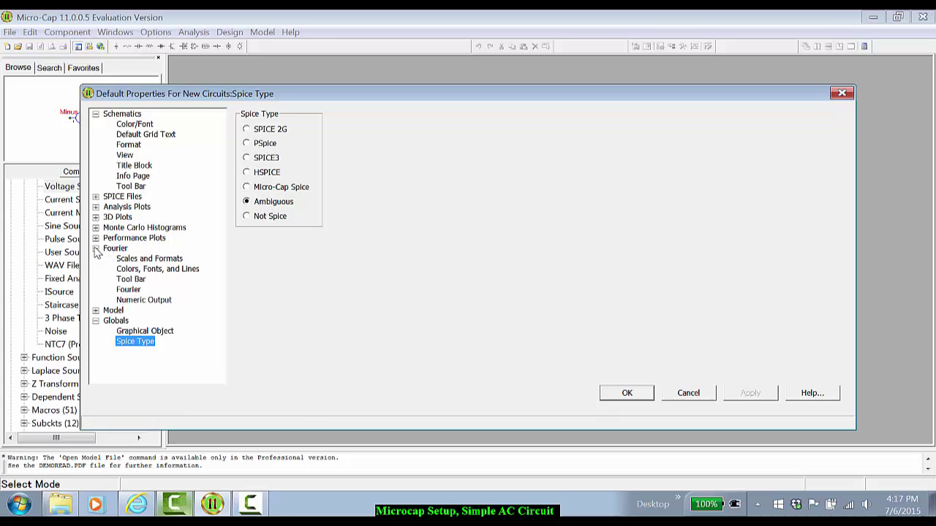
pyautogui.click(627, 393)
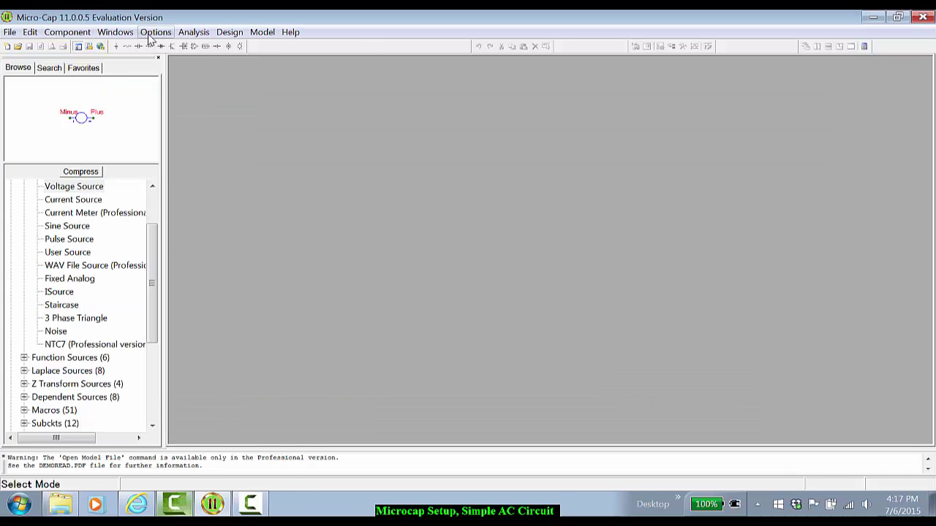
# Open circuit2.cir from the Documents > Demos folder via File > Open.
pyautogui.click(150, 34)
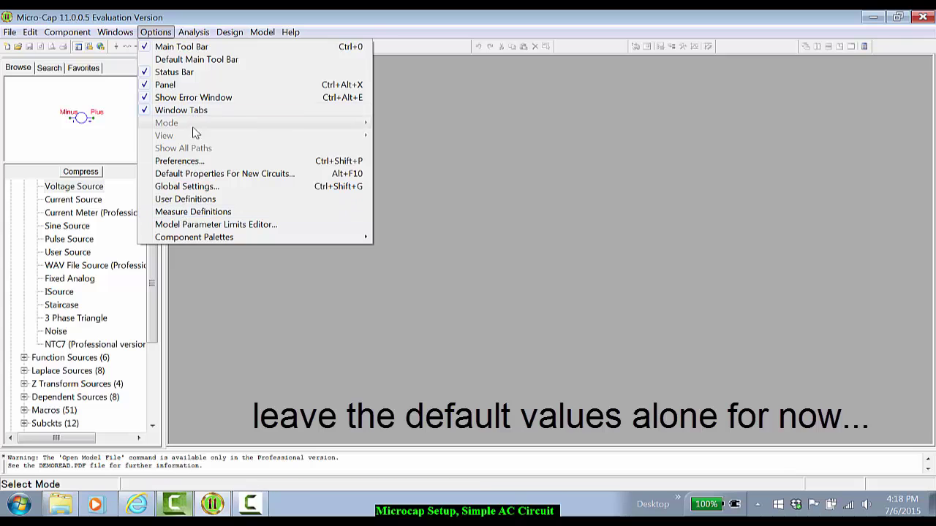
pyautogui.click(10, 32)
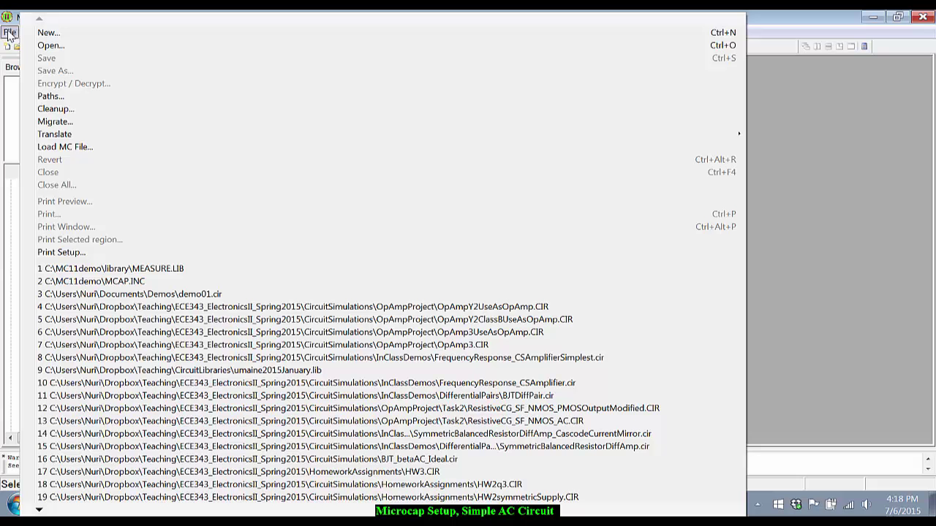
pyautogui.click(49, 45)
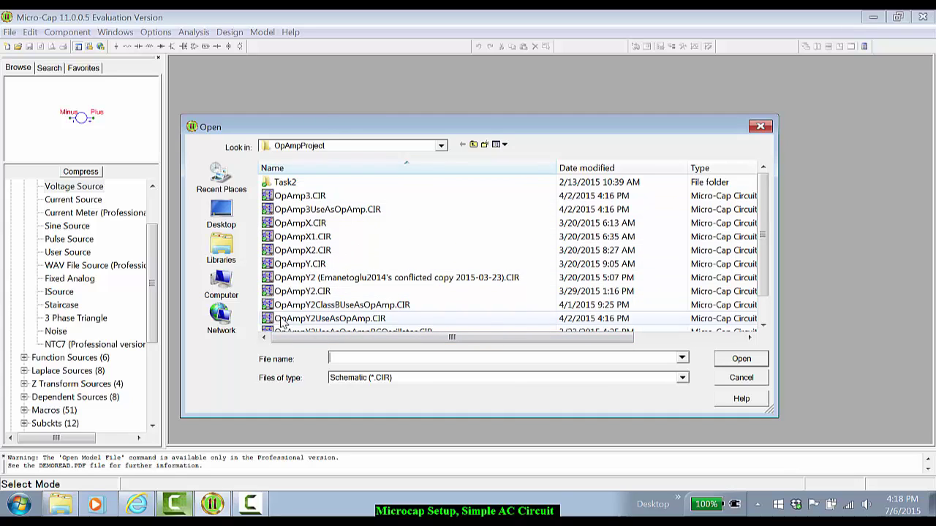
pyautogui.click(222, 249)
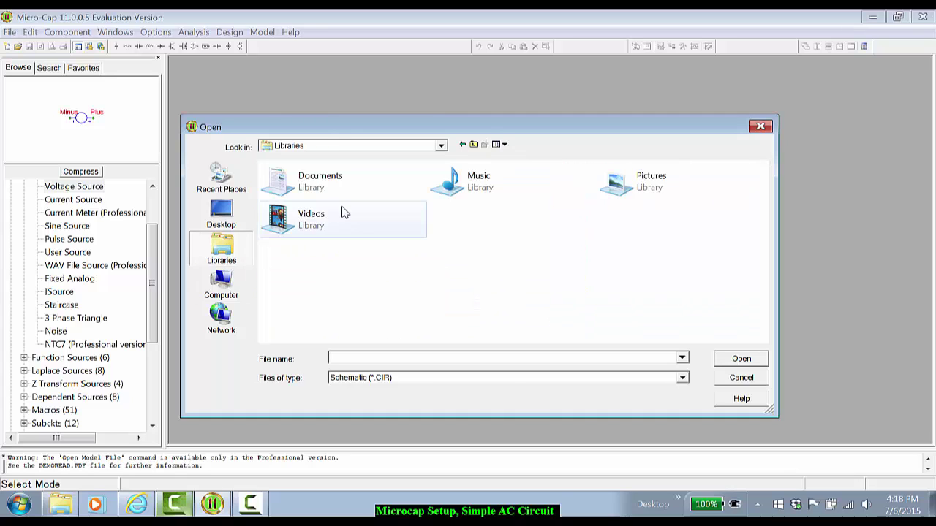
pyautogui.doubleClick(321, 181)
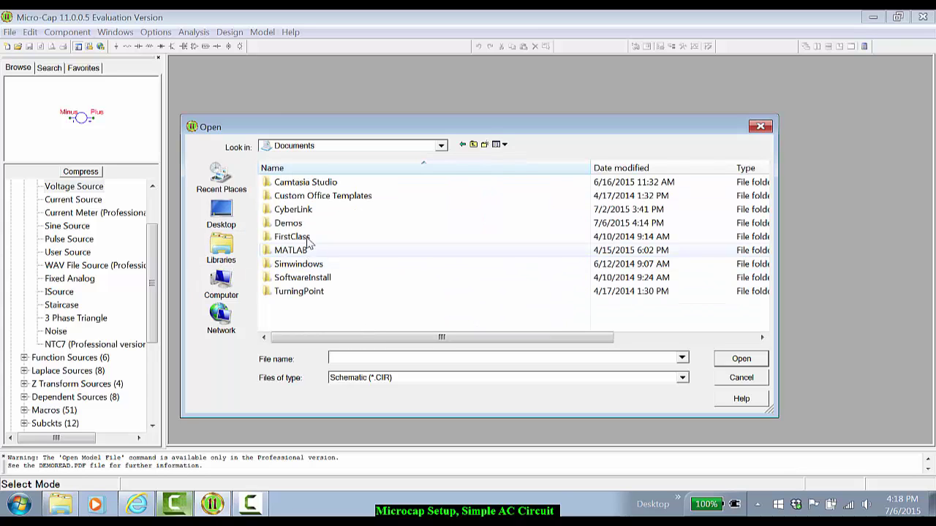
pyautogui.doubleClick(291, 223)
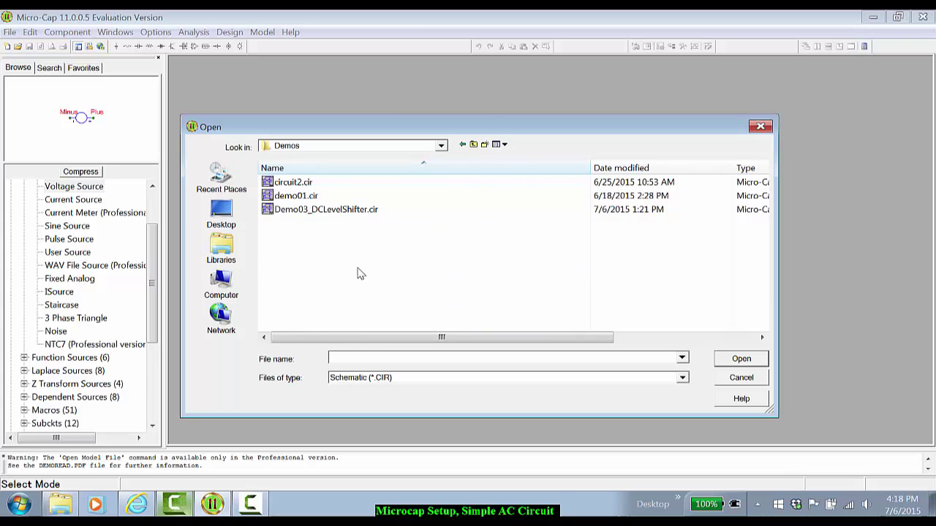
pyautogui.doubleClick(296, 184)
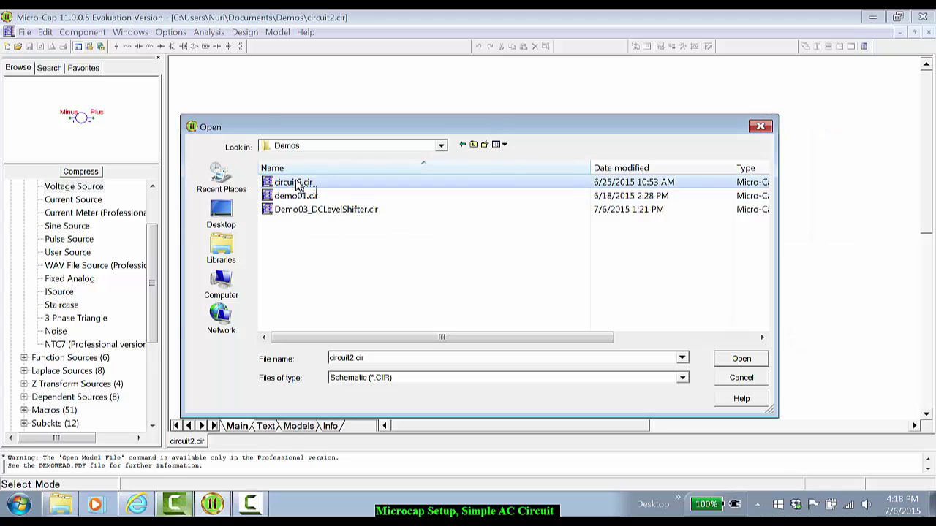
# Load circuit2.cir, fit the schematic to the window, and inspect capacitor C1's properties.
pyautogui.click(729, 364)
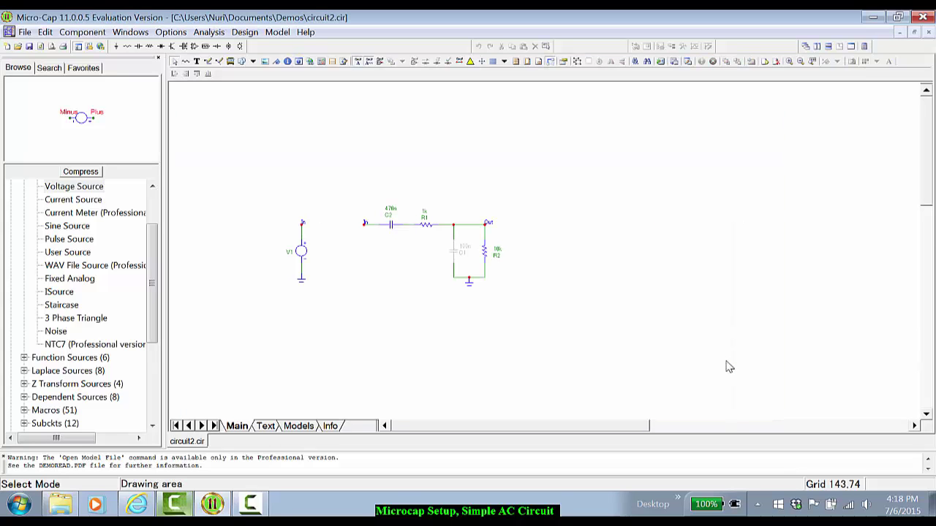
pyautogui.hotkey('ctrl', 'F6')
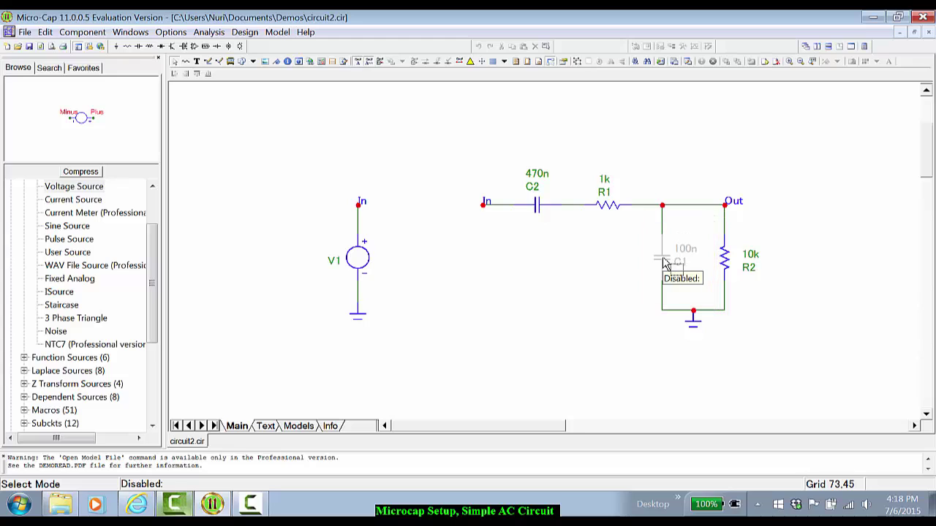
pyautogui.doubleClick(666, 263)
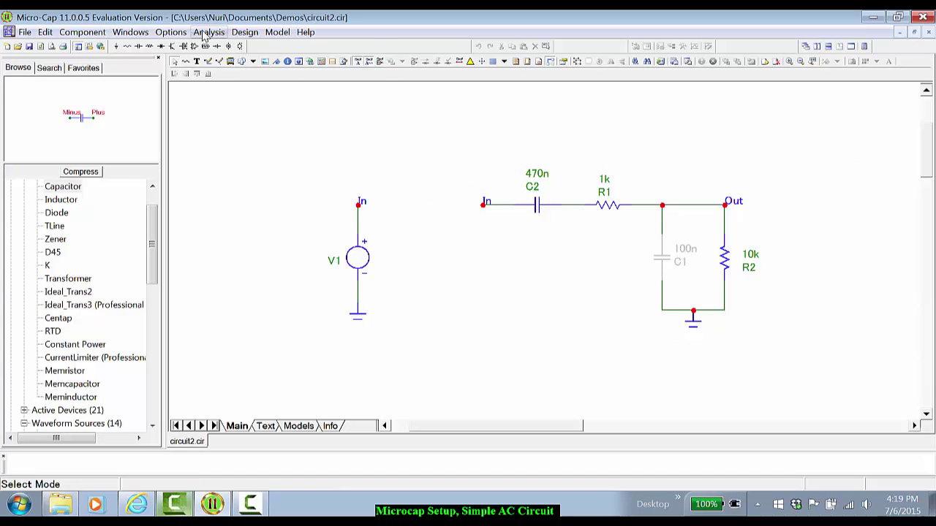
# Run the AC analysis over 1E6,1 with AutoAlways X and Y ranges for dB and phase plots.
pyautogui.click(206, 33)
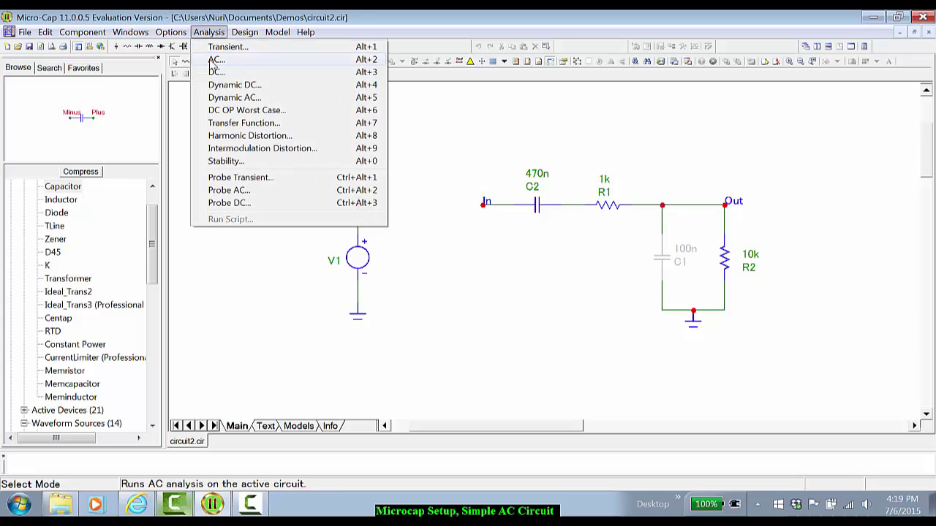
pyautogui.click(213, 61)
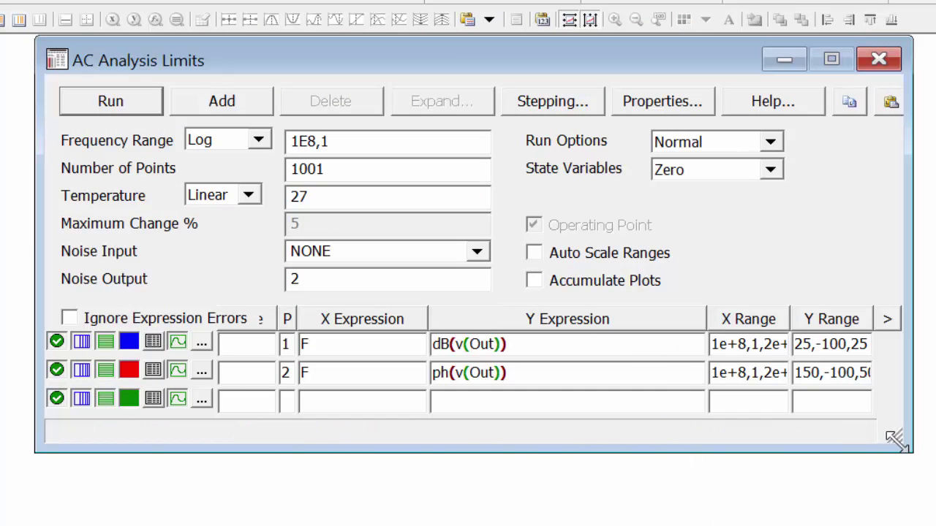
pyautogui.moveTo(896, 438); pyautogui.dragTo(922, 437)
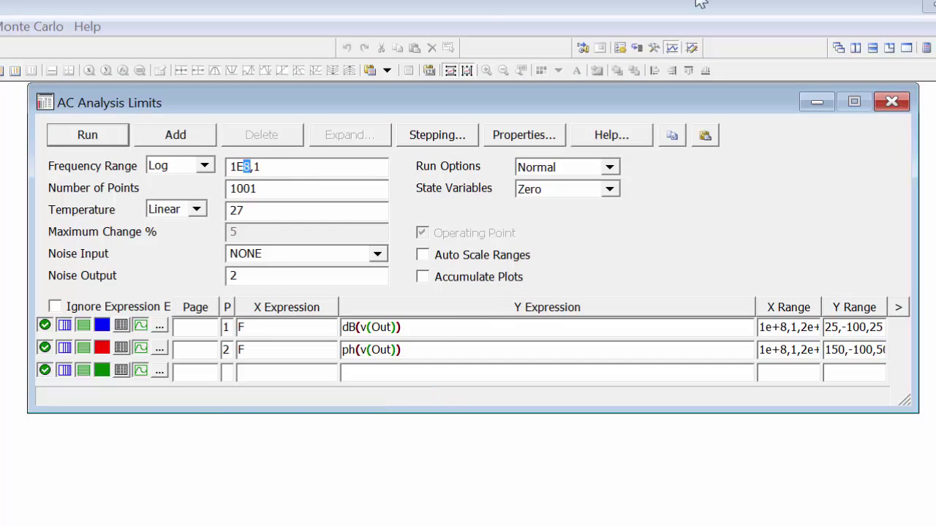
pyautogui.click(788, 313)
pyautogui.click(779, 350)
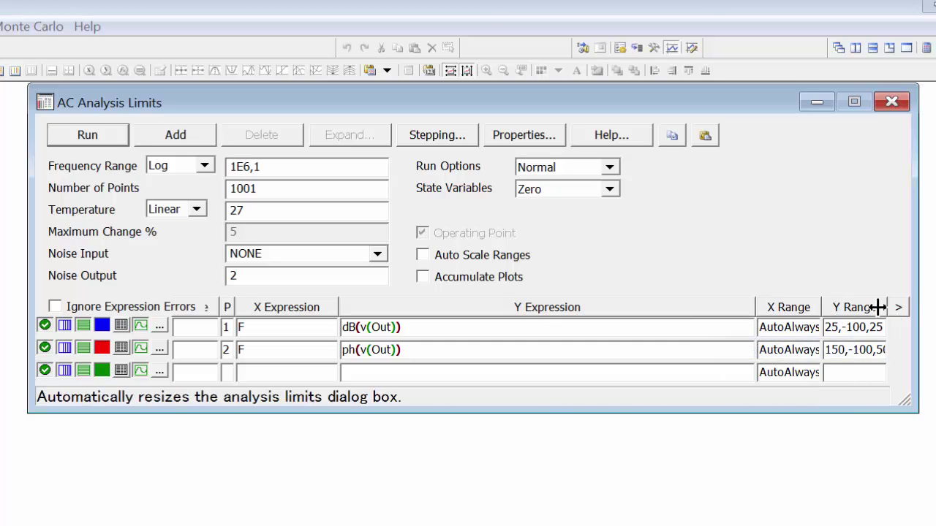
pyautogui.click(863, 314)
pyautogui.click(840, 349)
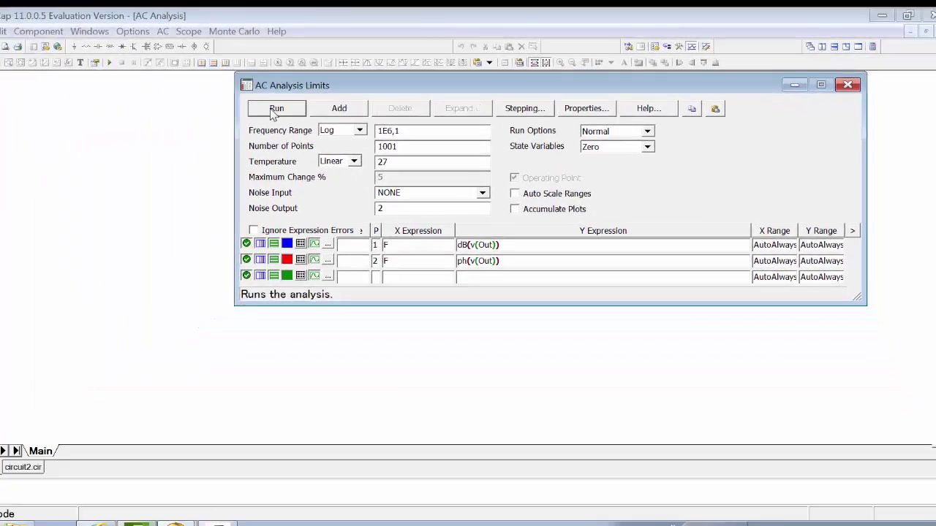
pyautogui.click(275, 108)
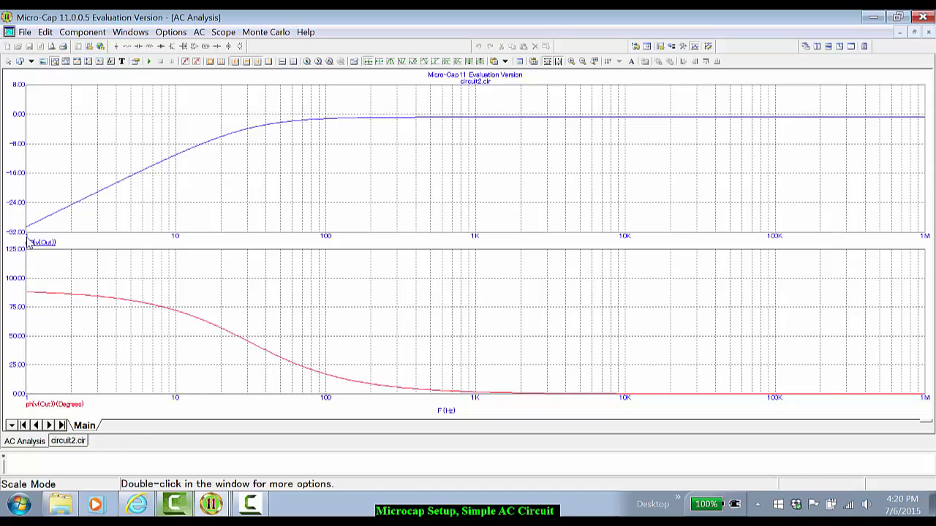
pyautogui.moveTo(29, 233)
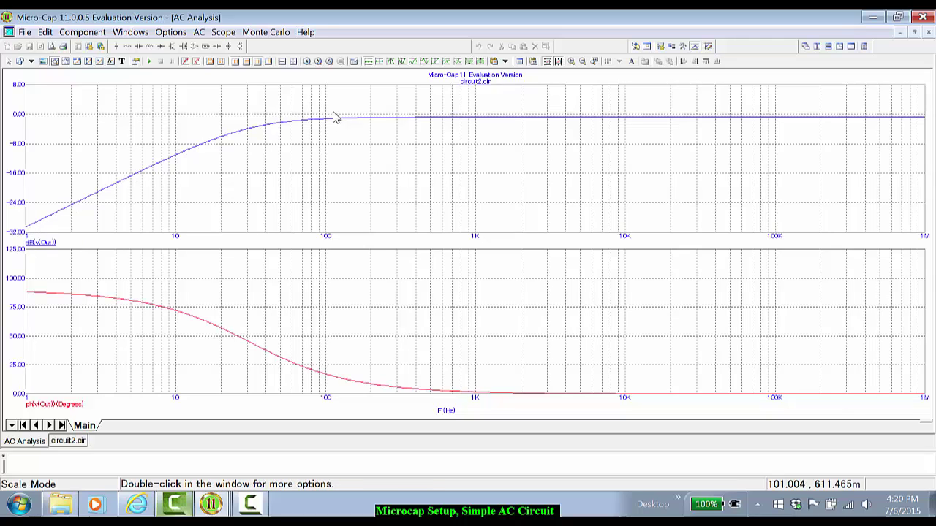
# Turn on cursor mode and step the cursor right from 4.266 Hz up to 29.923 Hz.
pyautogui.click(65, 61)
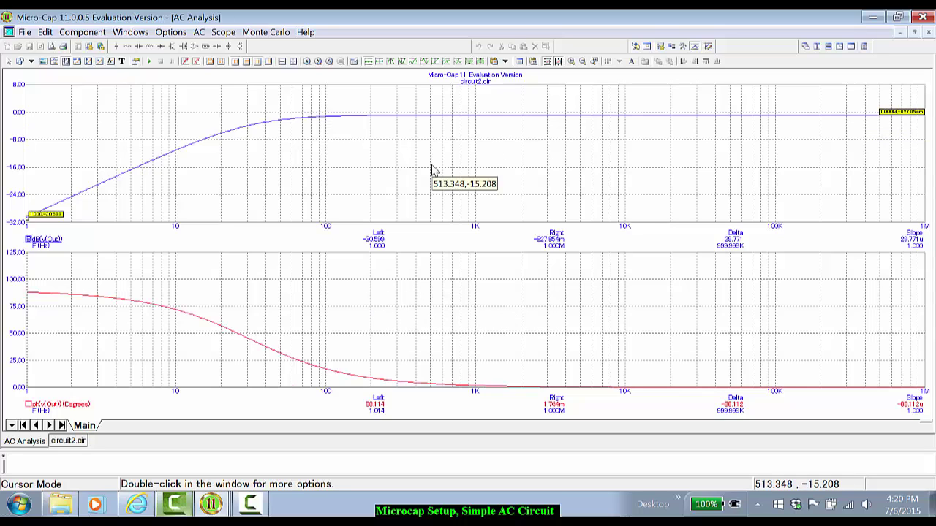
pyautogui.press('Right')
pyautogui.press('Right')
pyautogui.press('Right')
pyautogui.press('Right')
pyautogui.press('Right')
pyautogui.press('Right')
pyautogui.press('Right')
pyautogui.press('Right')
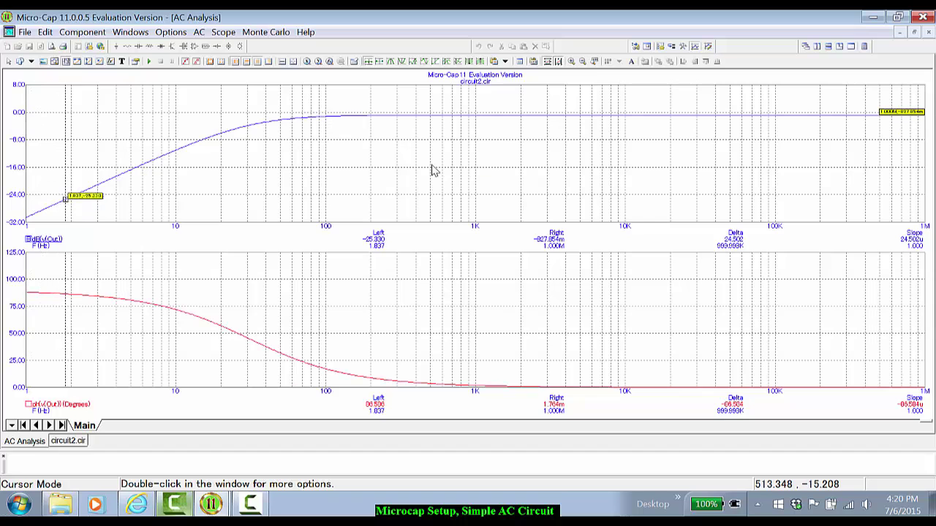
pyautogui.press('Right')
pyautogui.press('Right')
pyautogui.press('Right')
pyautogui.press('Right')
pyautogui.press('Right')
pyautogui.press('Right')
pyautogui.press('Right')
pyautogui.press('Right')
pyautogui.press('Right')
pyautogui.press('Right')
pyautogui.press('Right')
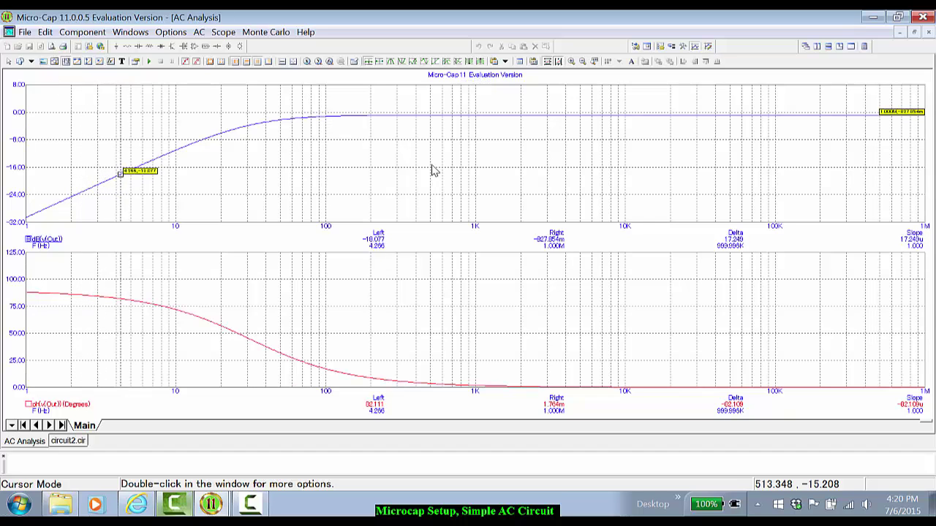
pyautogui.press('Right')
pyautogui.press('Right')
pyautogui.press('Right')
pyautogui.press('Right')
pyautogui.press('Right')
pyautogui.press('Right')
pyautogui.press('Right')
pyautogui.press('Right')
pyautogui.press('Right')
pyautogui.press('Right')
pyautogui.press('Right')
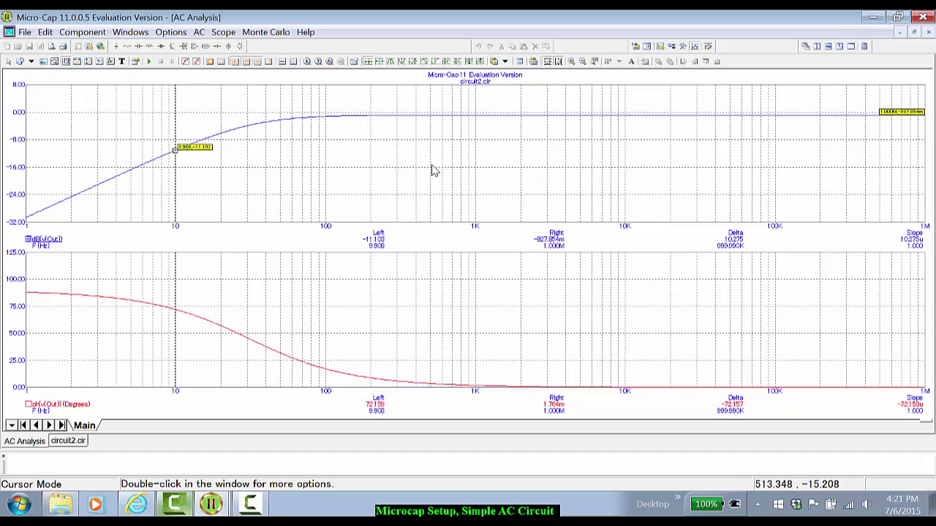
pyautogui.press('Right')
pyautogui.press('Right')
pyautogui.press('Right')
pyautogui.press('Right')
pyautogui.press('Right')
pyautogui.press('Right')
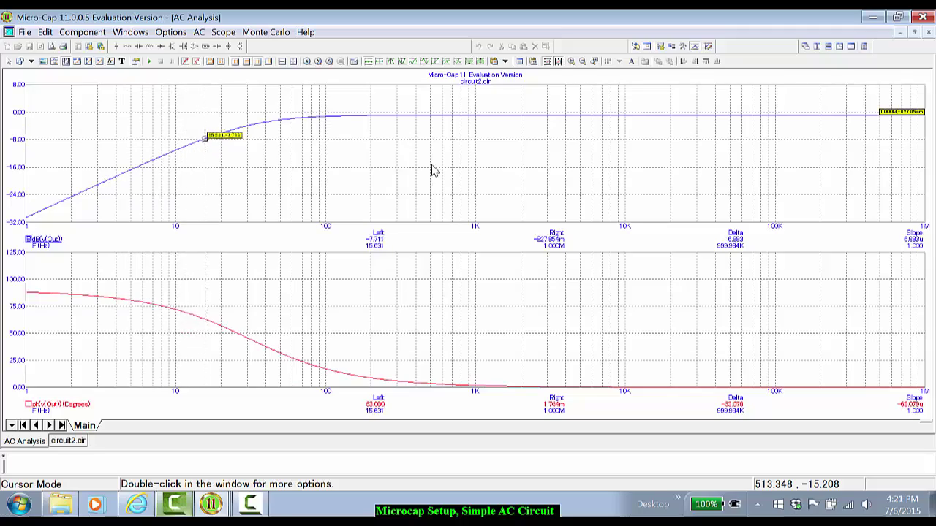
pyautogui.press('Right')
pyautogui.press('Right')
pyautogui.press('Right')
pyautogui.press('Right')
pyautogui.press('Right')
pyautogui.press('Right')
pyautogui.press('Right')
pyautogui.press('Right')
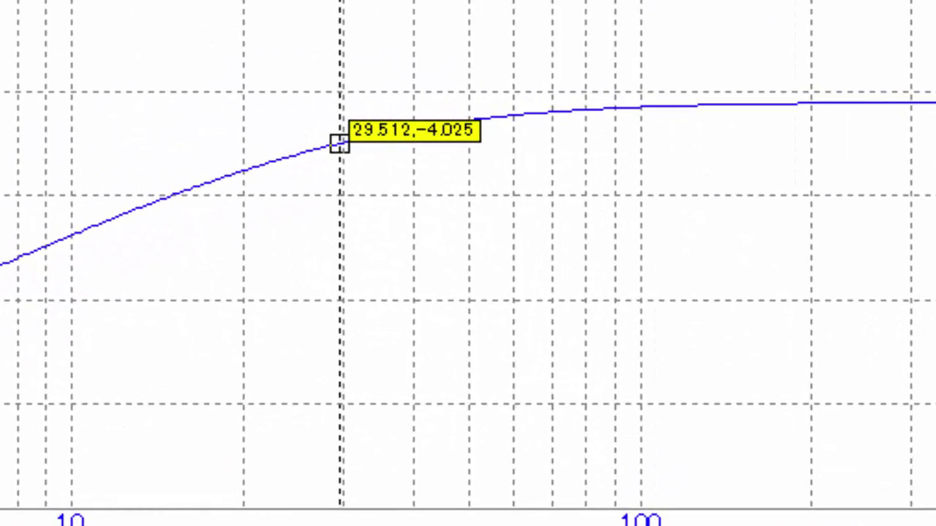
pyautogui.press('Right')
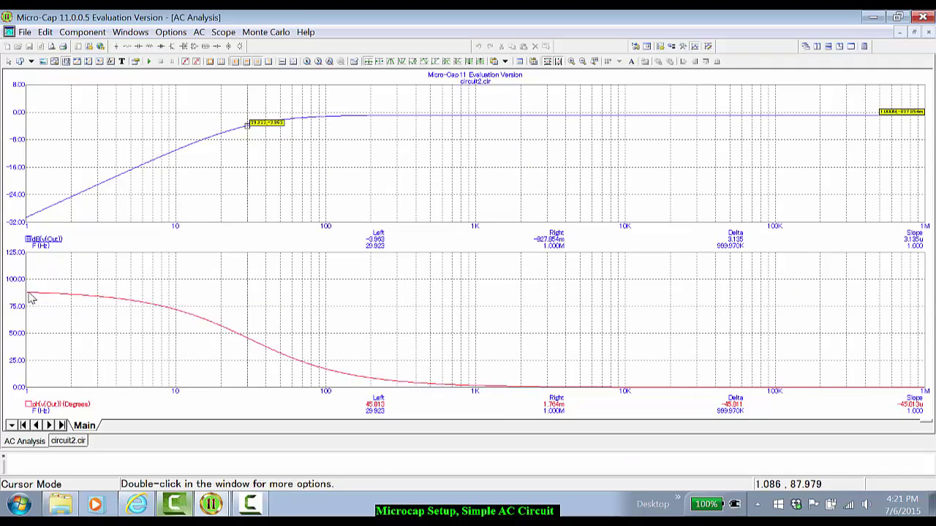
# Place the left cursor on the phase curve and slide it to about 1 Hz.
pyautogui.click(63, 301)
pyautogui.click(49, 297)
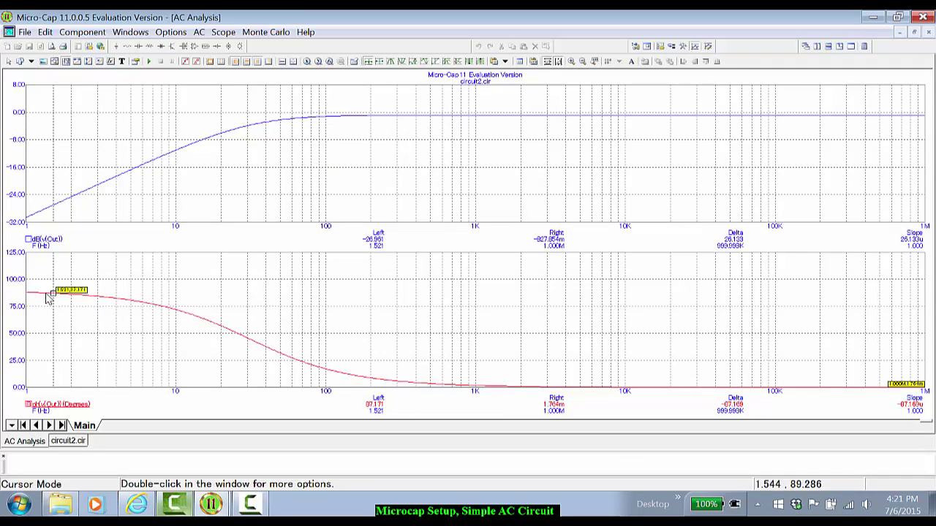
pyautogui.moveTo(47, 296); pyautogui.dragTo(29, 292)
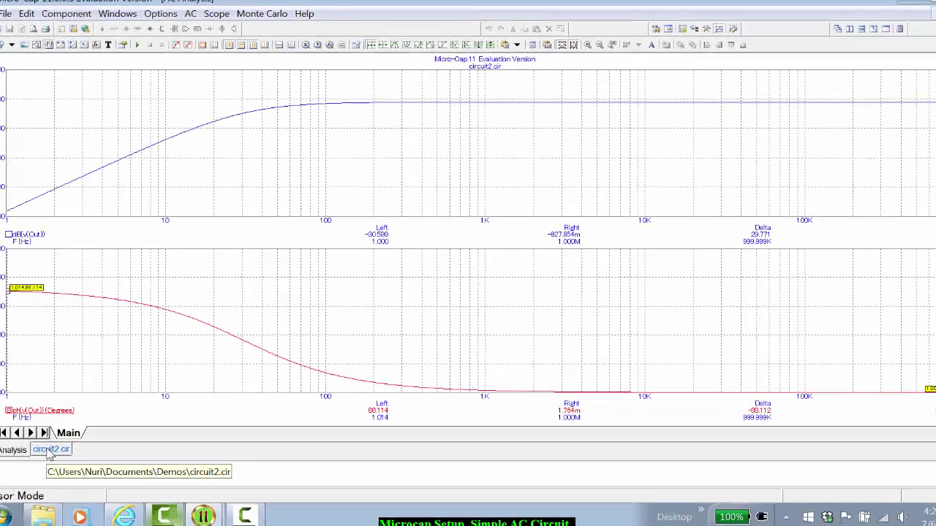
# Re-enable capacitor C1 (100n) in the circuit2.cir schematic.
pyautogui.click(66, 443)
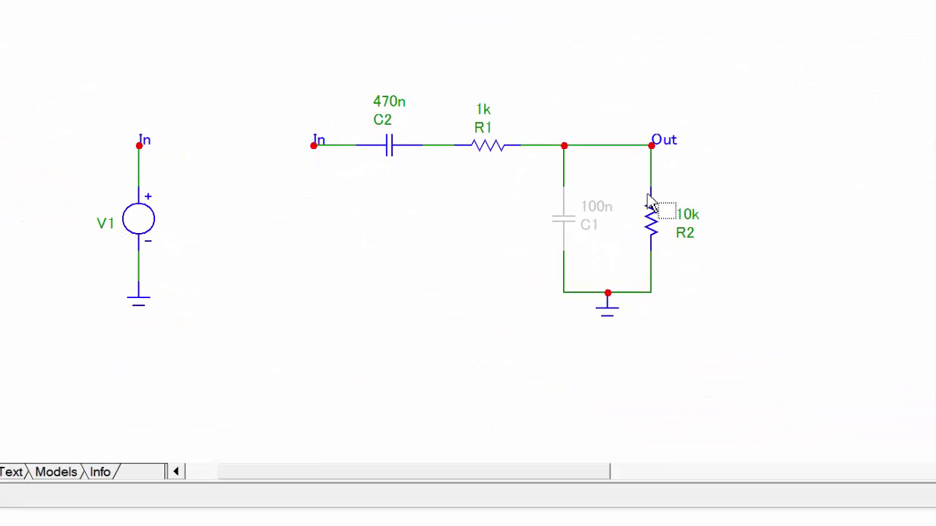
pyautogui.doubleClick(564, 225)
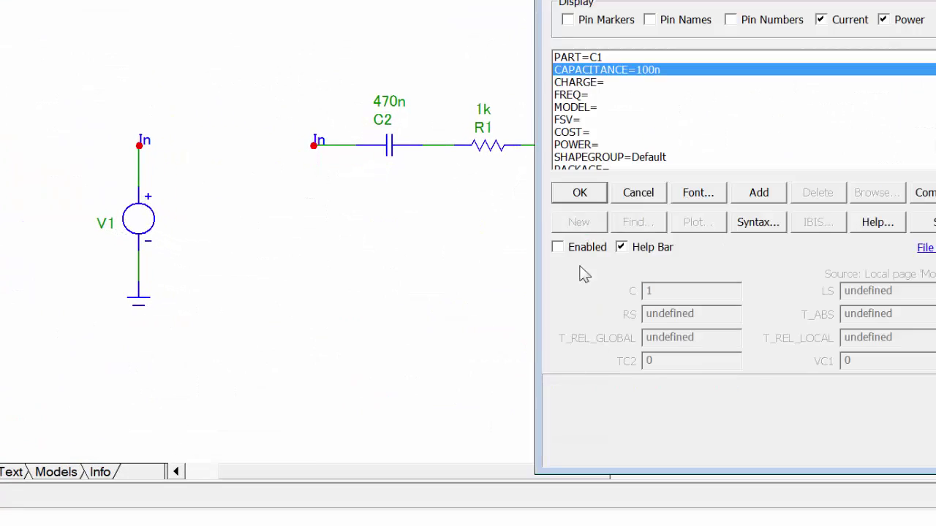
pyautogui.click(558, 248)
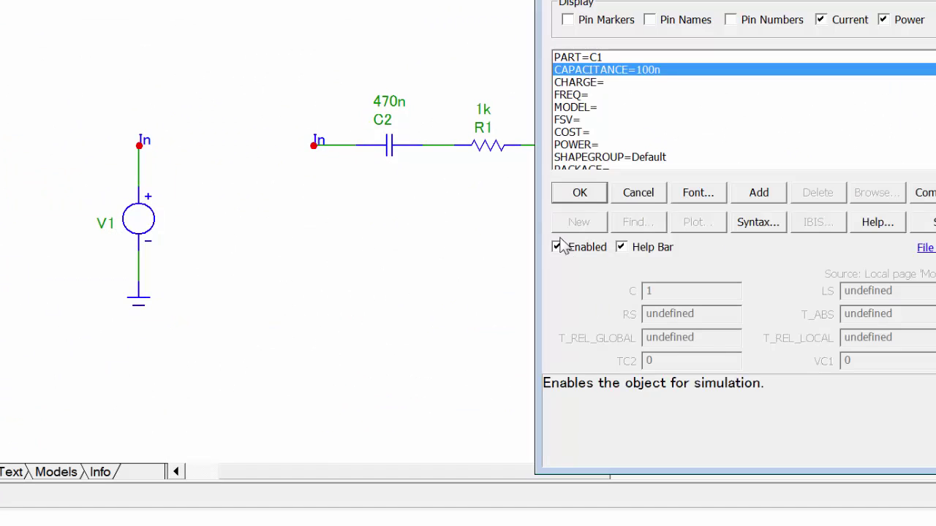
pyautogui.click(583, 194)
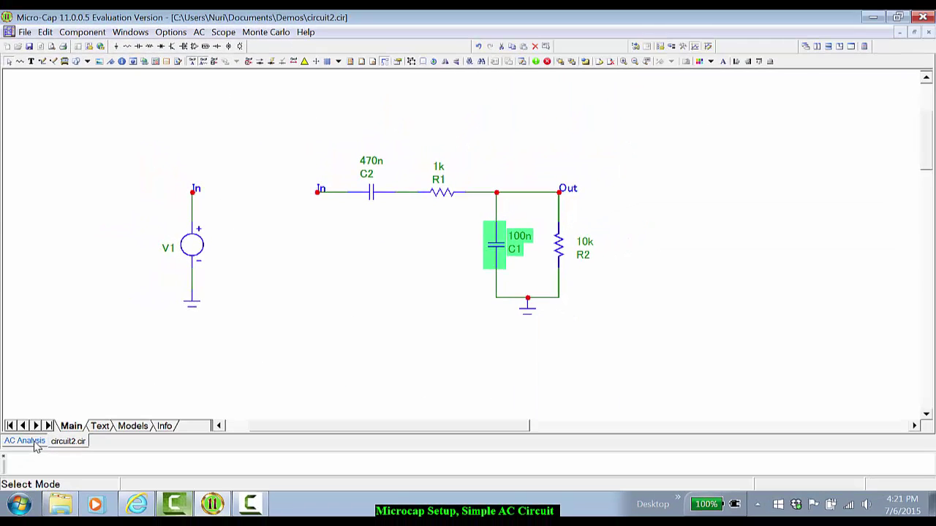
# Rerun the AC analysis with C1 enabled to get the band-pass response.
pyautogui.click(37, 442)
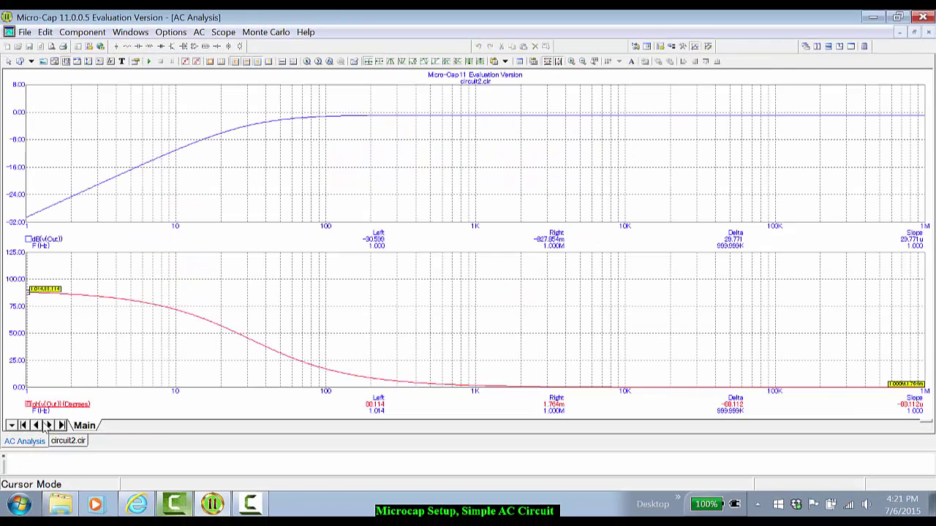
pyautogui.click(149, 63)
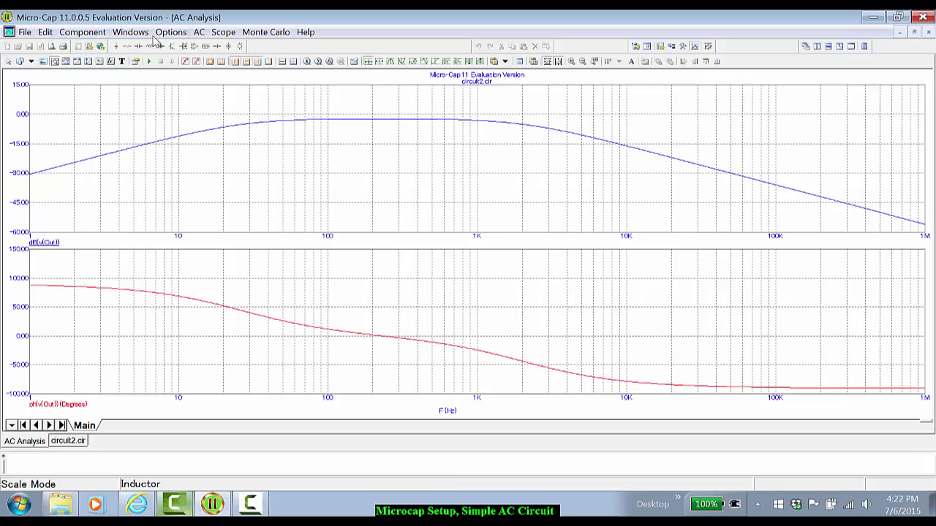
# Set Y ranges to 0,-30,5 for dB(v(Out)) and 90,-90,30 for ph(v(Out)), then rerun.
pyautogui.click(198, 32)
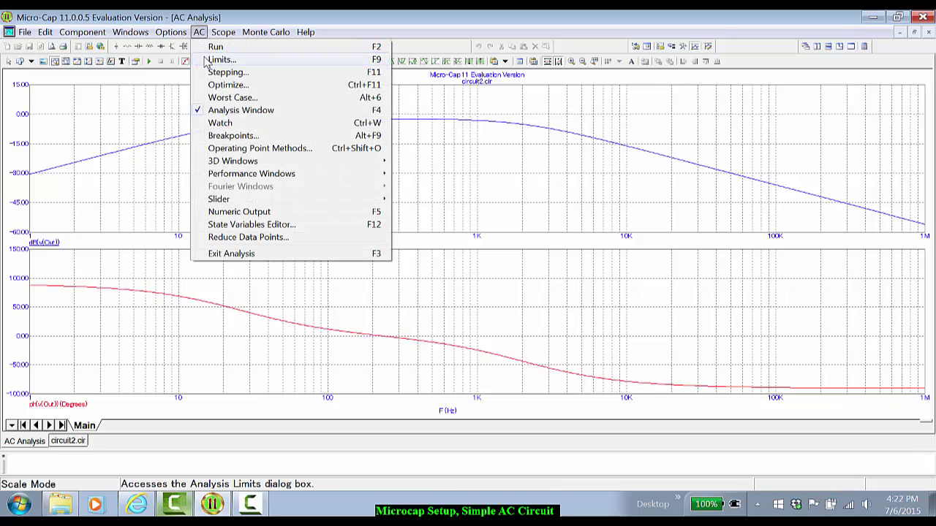
pyautogui.click(212, 60)
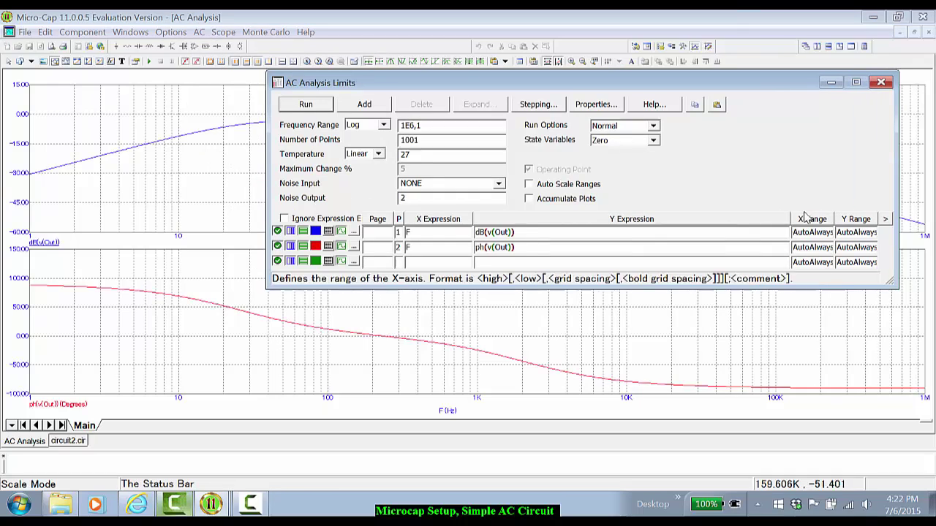
pyautogui.doubleClick(791, 219)
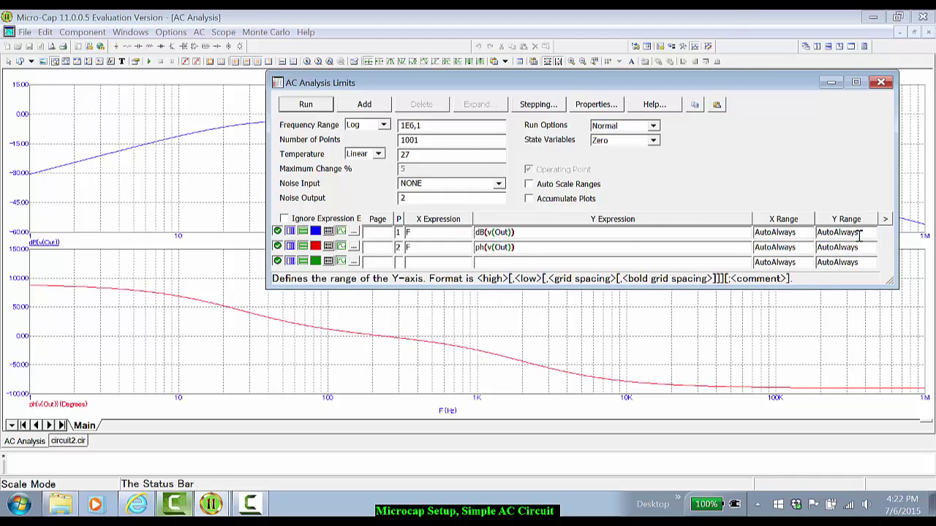
pyautogui.moveTo(746, 81); pyautogui.dragTo(542, 209)
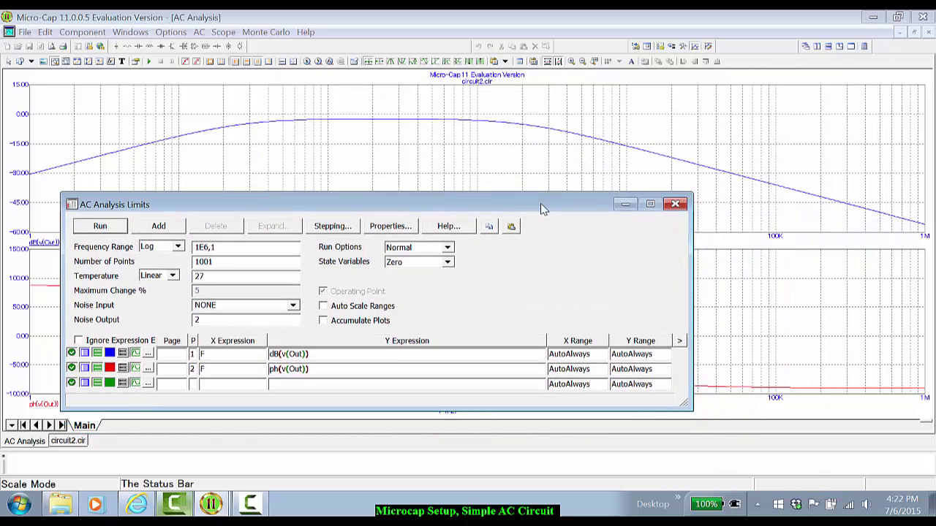
pyautogui.click(633, 354)
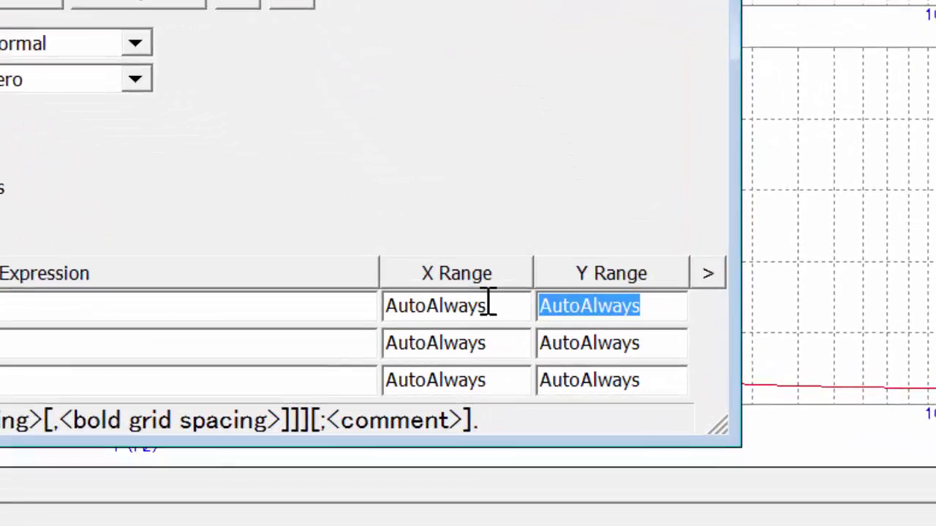
pyautogui.write('0')
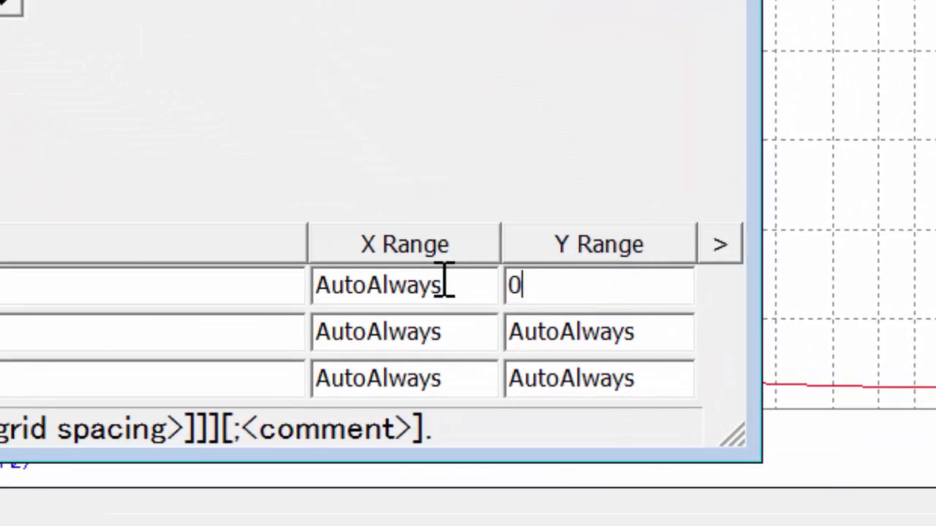
pyautogui.write(',-30')
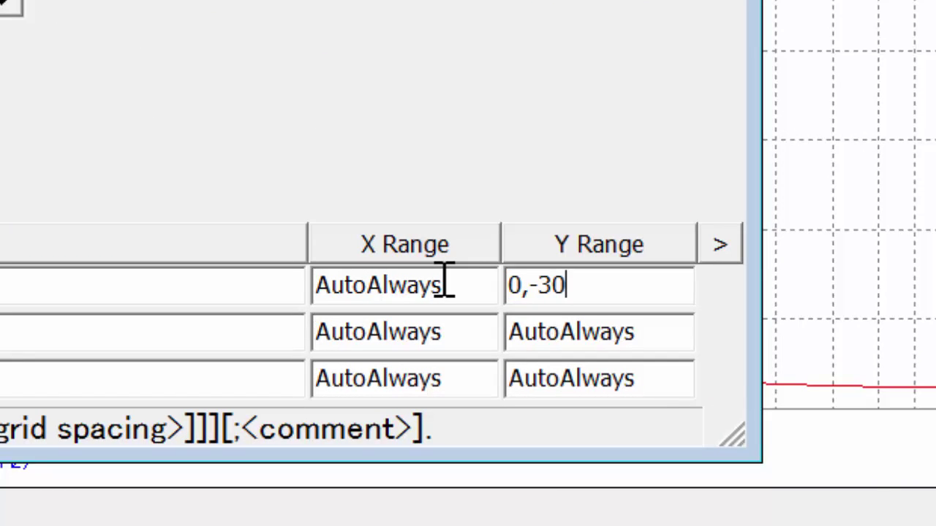
pyautogui.write(',5')
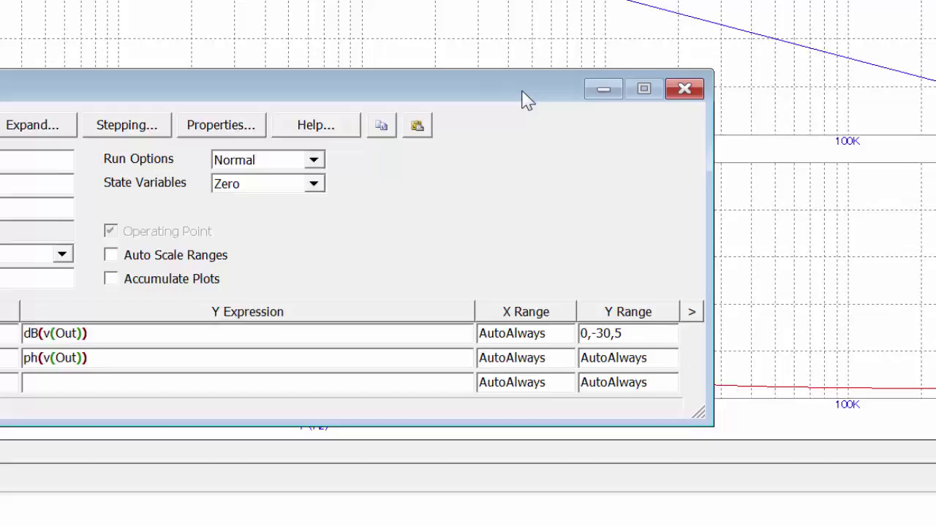
pyautogui.moveTo(656, 70); pyautogui.dragTo(663, 64)
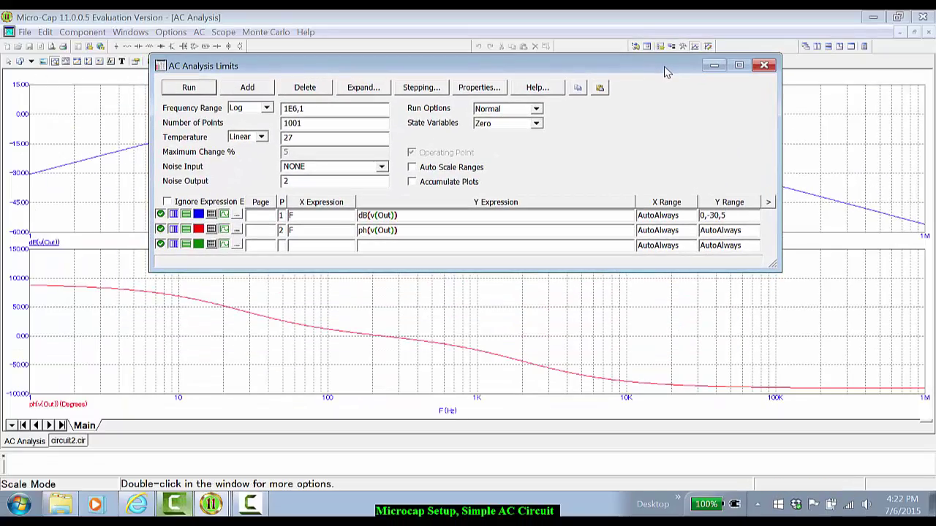
pyautogui.moveTo(756, 228); pyautogui.dragTo(677, 233)
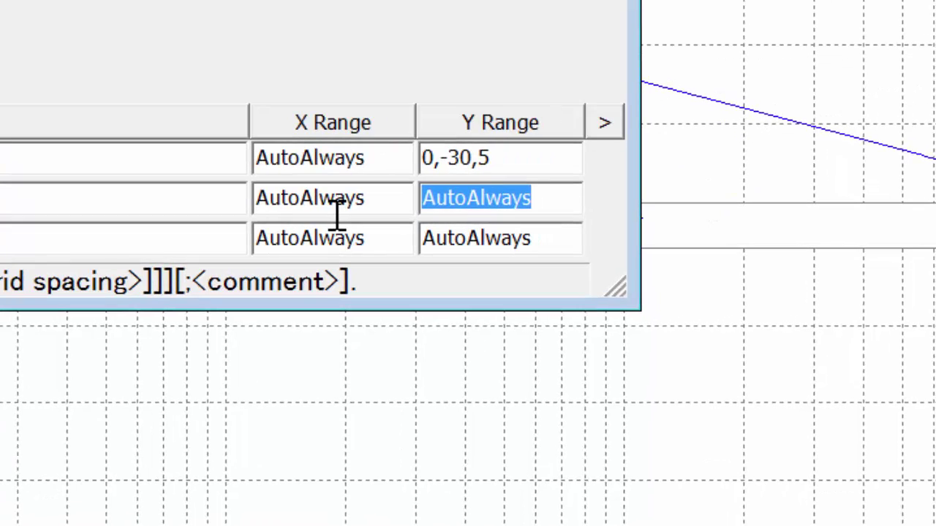
pyautogui.write('90,-90')
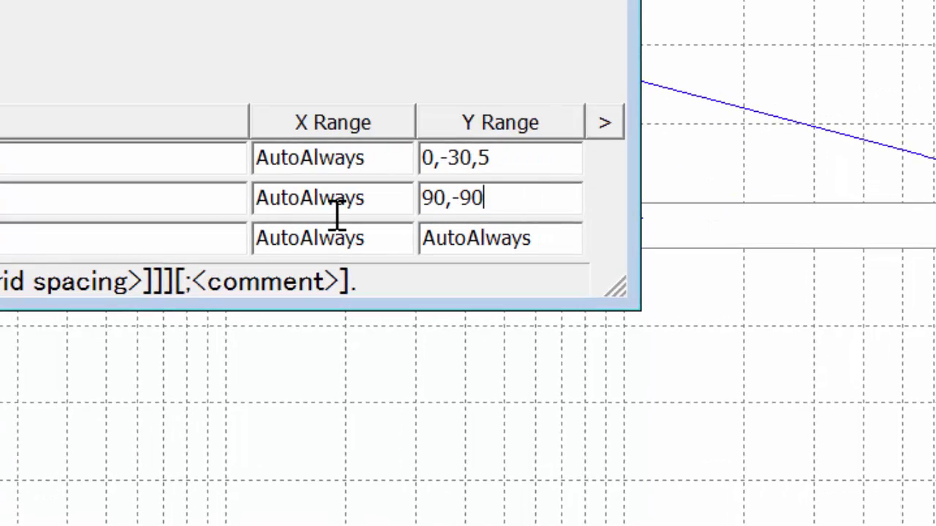
pyautogui.write(',30')
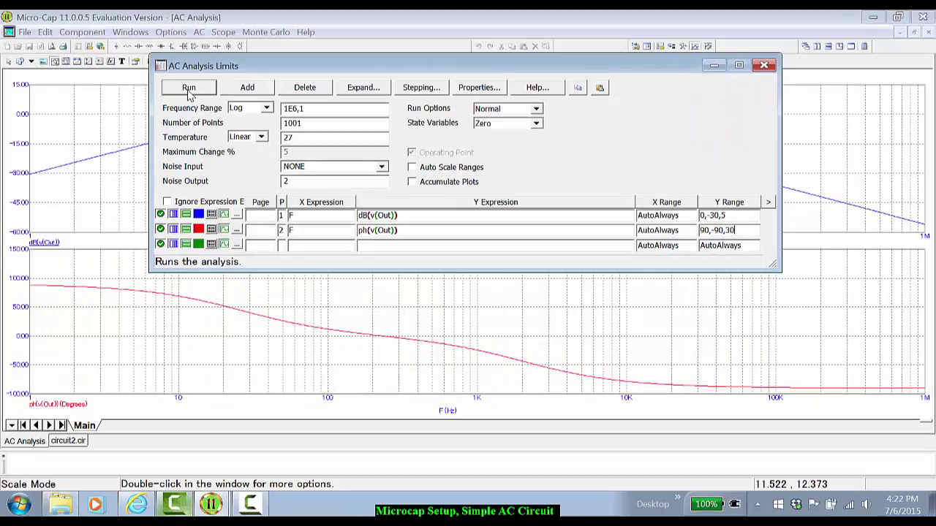
pyautogui.click(187, 91)
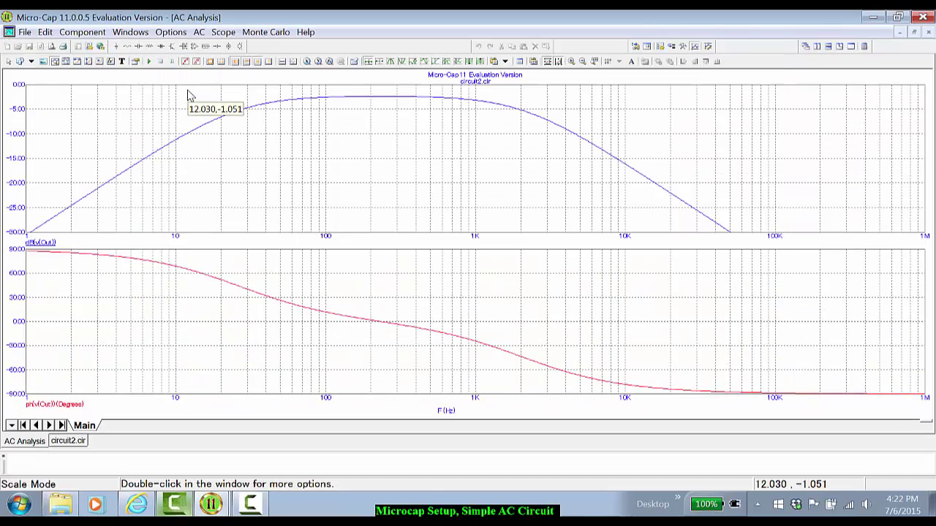